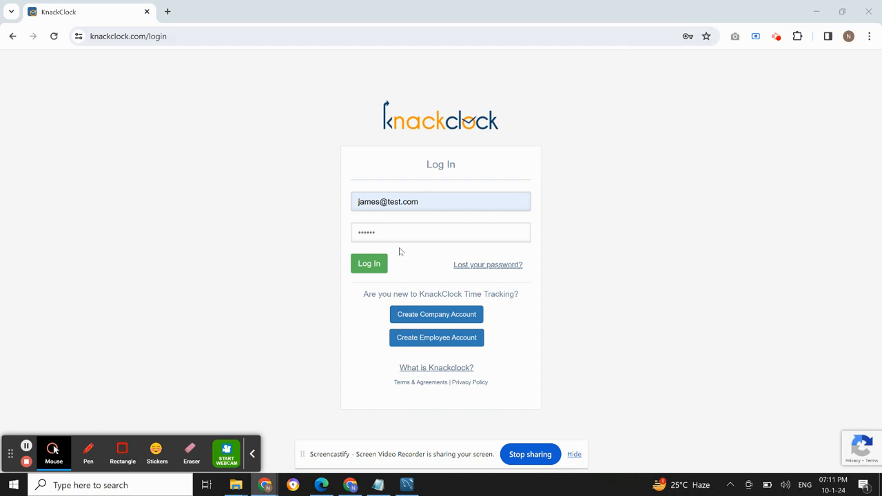
Log in to KnackClock with the credentials already filled in
{"action": "left_click", "coordinate": [370, 267]}
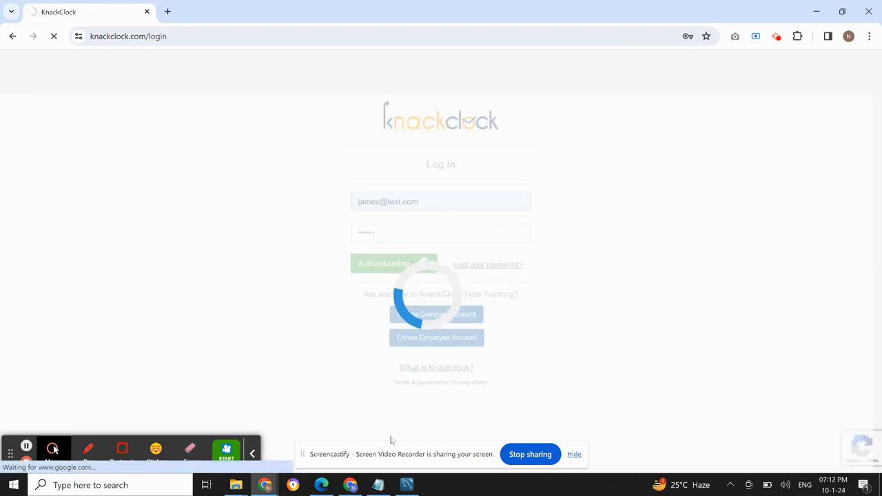
Switch to Notepad and read the four-item plan for the supervisor of the "Bridge Redesign" project
{"action": "left_click", "coordinate": [378, 488]}
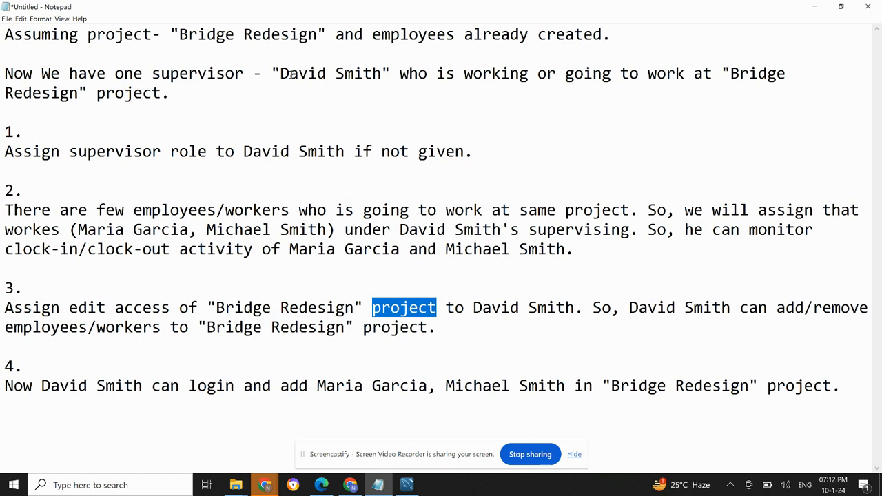
{"action": "left_click_drag", "start_coordinate": [271, 73], "coordinate": [390, 74]}
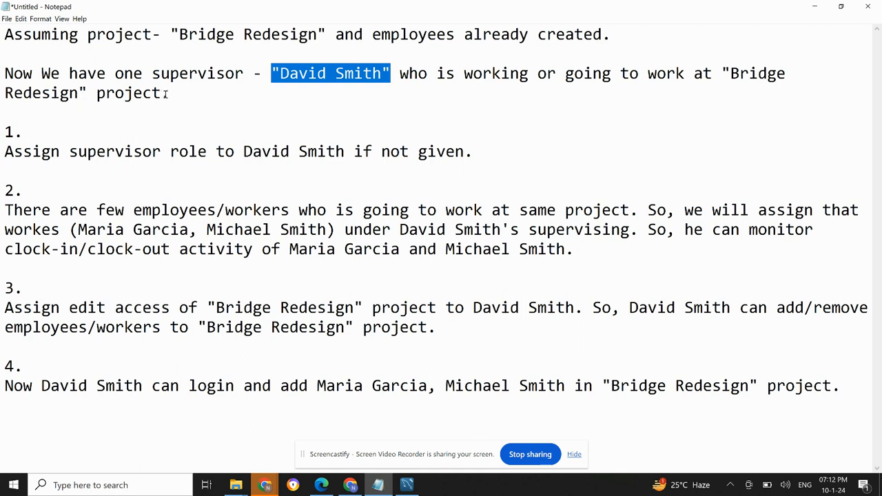
{"action": "left_click_drag", "start_coordinate": [721, 74], "coordinate": [165, 94]}
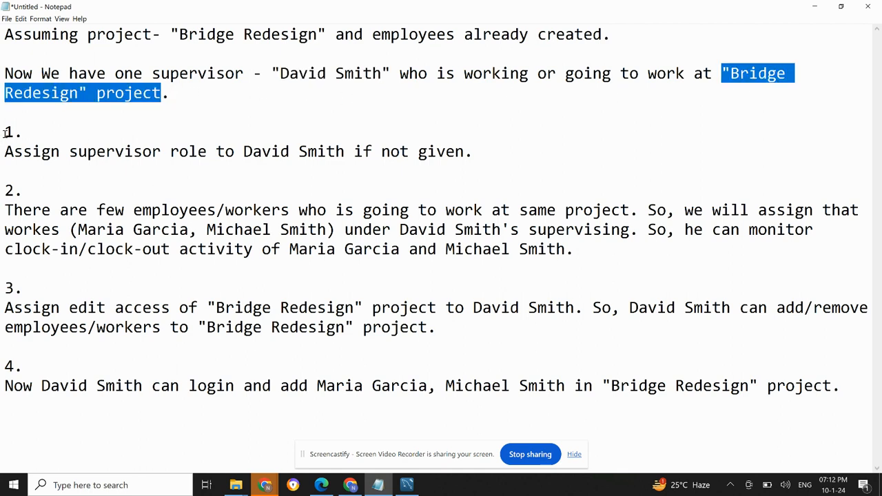
{"action": "left_click_drag", "start_coordinate": [5, 131], "coordinate": [464, 156]}
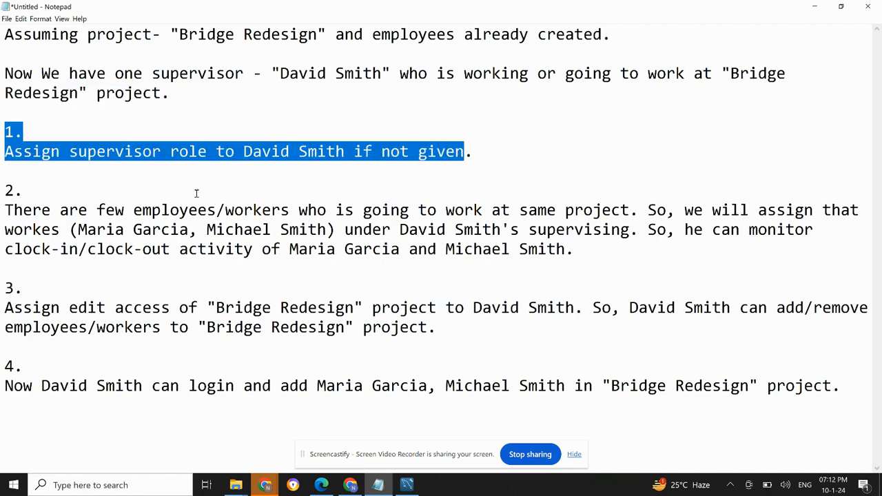
{"action": "left_click_drag", "start_coordinate": [5, 190], "coordinate": [586, 255]}
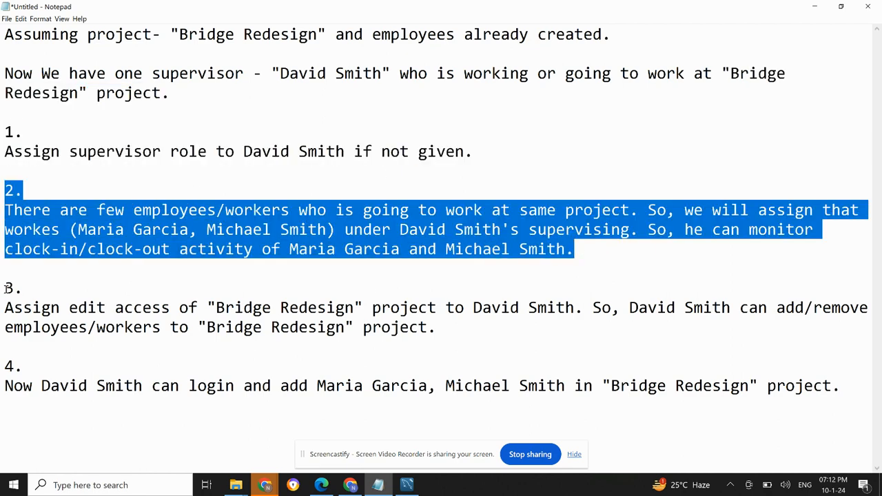
{"action": "left_click_drag", "start_coordinate": [5, 288], "coordinate": [512, 328]}
{"action": "left_click_drag", "start_coordinate": [2, 366], "coordinate": [851, 384]}
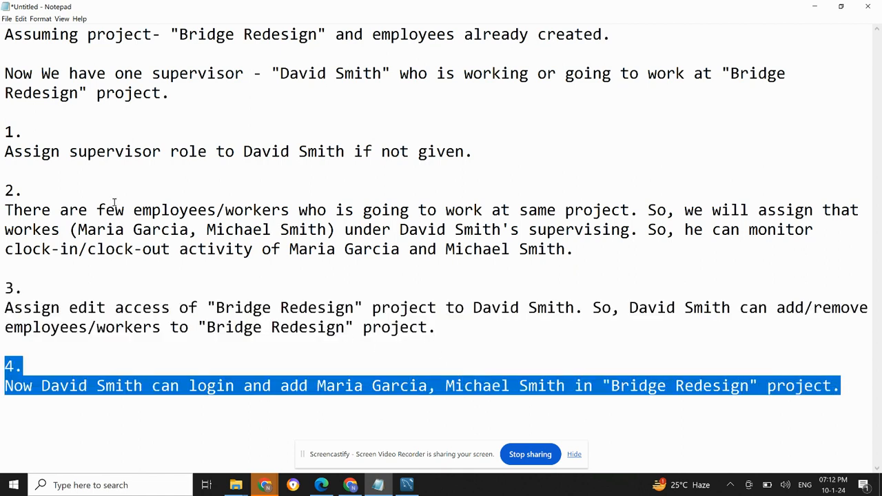
{"action": "left_click_drag", "start_coordinate": [3, 133], "coordinate": [345, 152]}
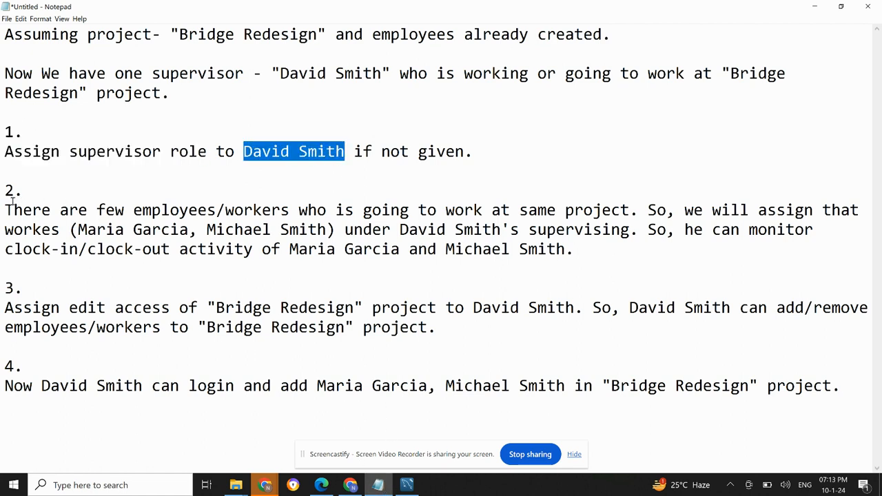
{"action": "left_click_drag", "start_coordinate": [4, 210], "coordinate": [283, 212]}
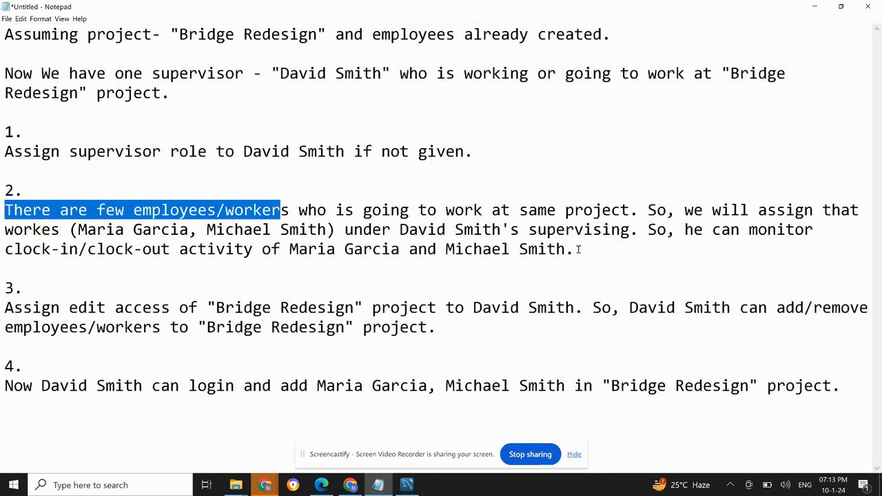
{"action": "left_click_drag", "start_coordinate": [579, 249], "coordinate": [5, 131]}
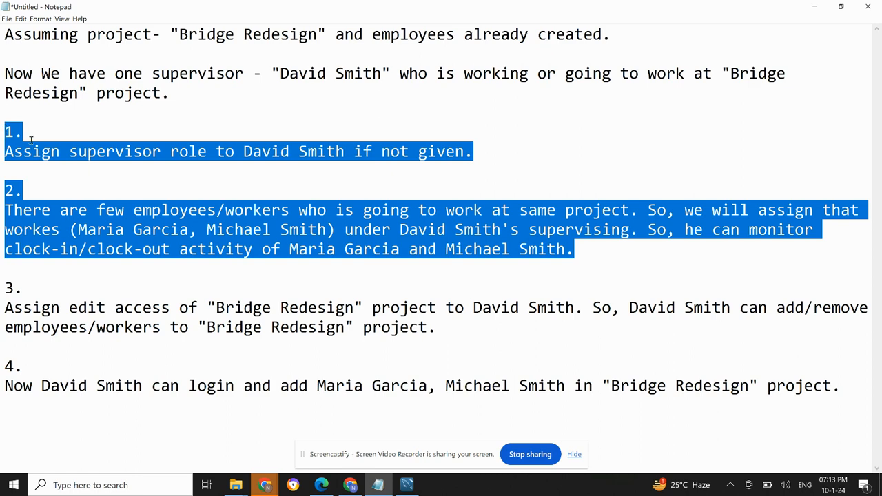
{"action": "left_click", "coordinate": [378, 489]}
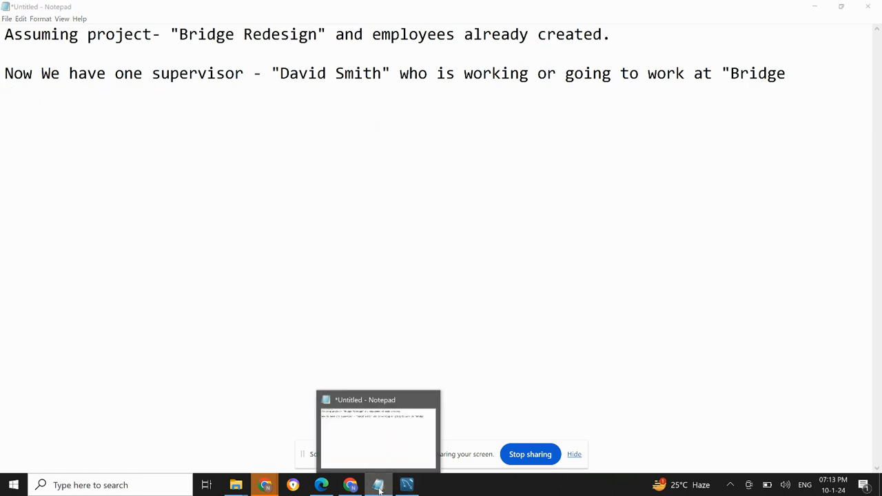
Return to the KnackClock dashboard and look up the Bridge Redesign project in the project list
{"action": "left_click", "coordinate": [539, 200]}
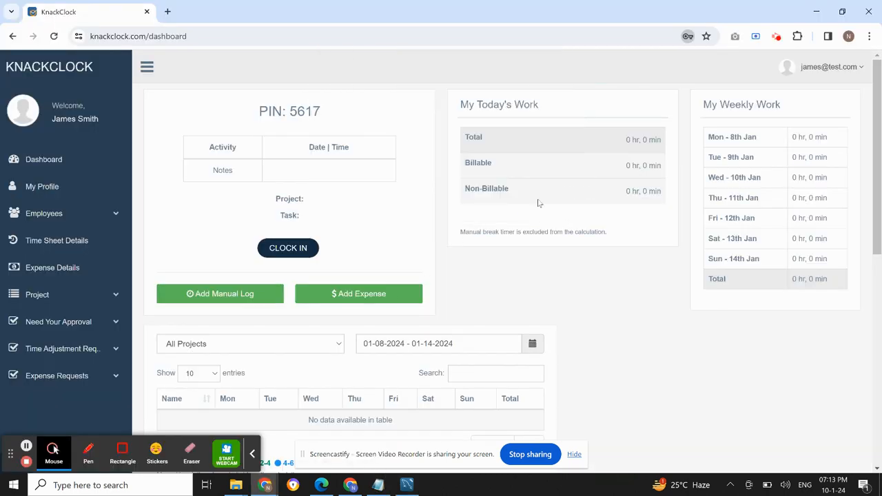
{"action": "left_click", "coordinate": [701, 66]}
{"action": "left_click", "coordinate": [63, 294]}
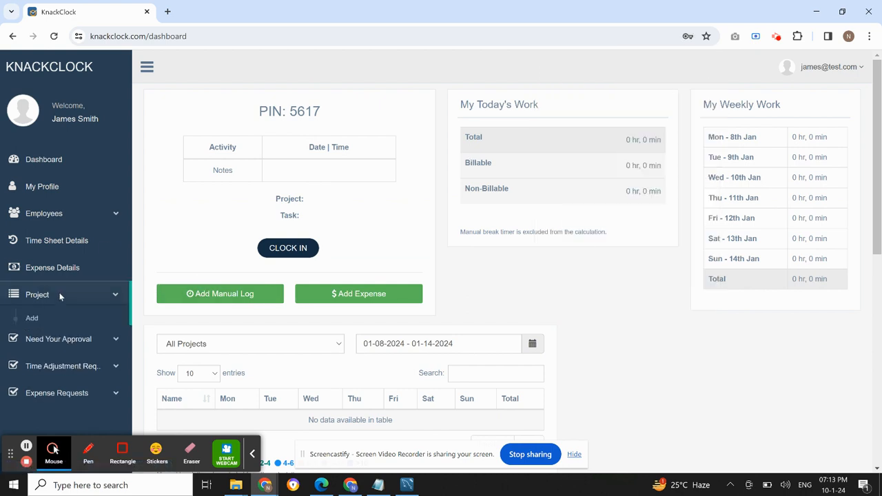
{"action": "left_click", "coordinate": [49, 342]}
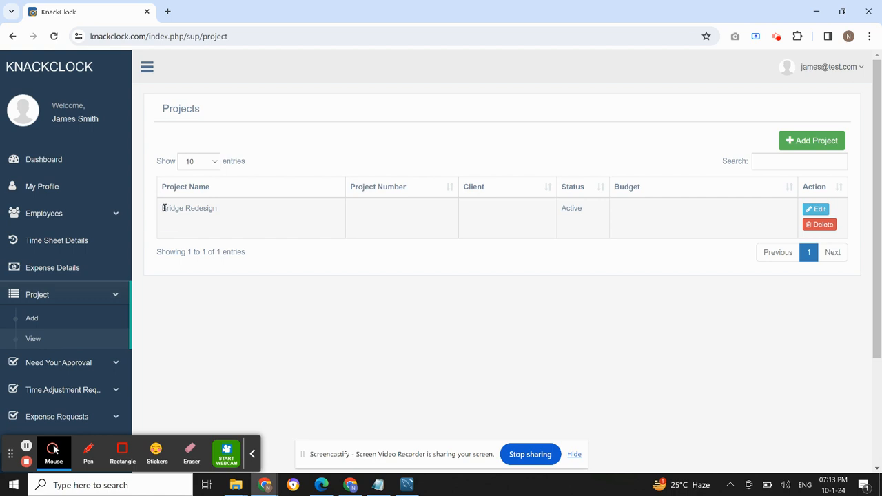
{"action": "left_click_drag", "start_coordinate": [164, 207], "coordinate": [222, 209]}
View the employee list and open for editing the profile of the employee named as supervisor in the Notepad notes
{"action": "left_click", "coordinate": [64, 218]}
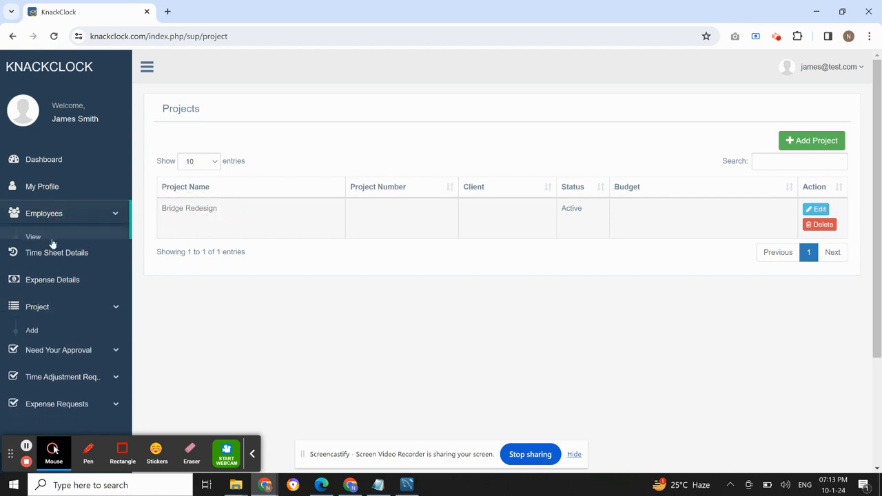
{"action": "left_click", "coordinate": [51, 246]}
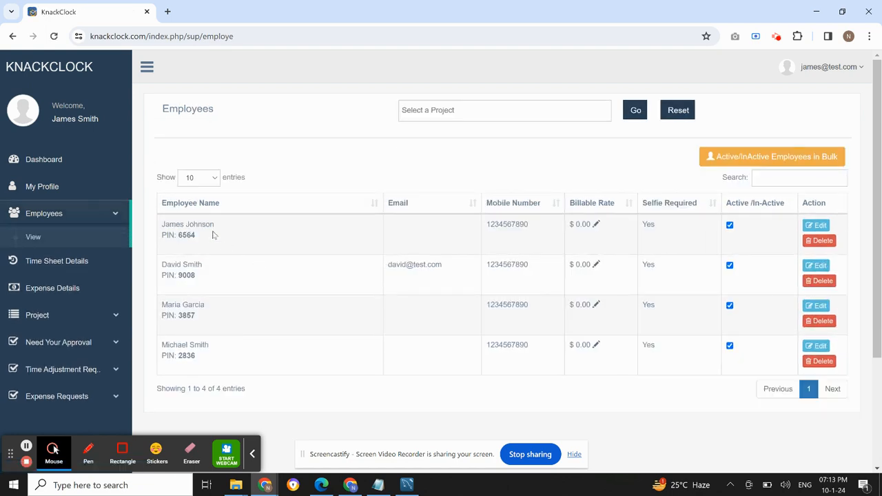
{"action": "left_click", "coordinate": [381, 486]}
{"action": "left_click", "coordinate": [217, 153]}
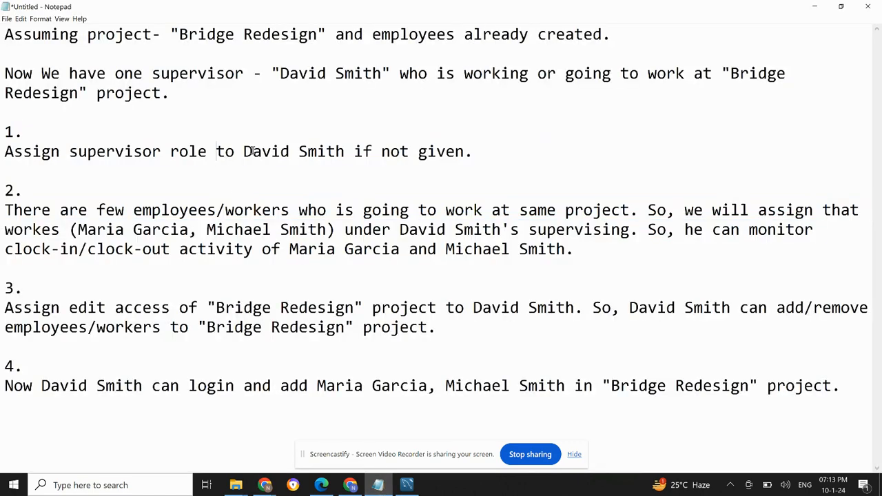
{"action": "left_click_drag", "start_coordinate": [279, 73], "coordinate": [382, 73]}
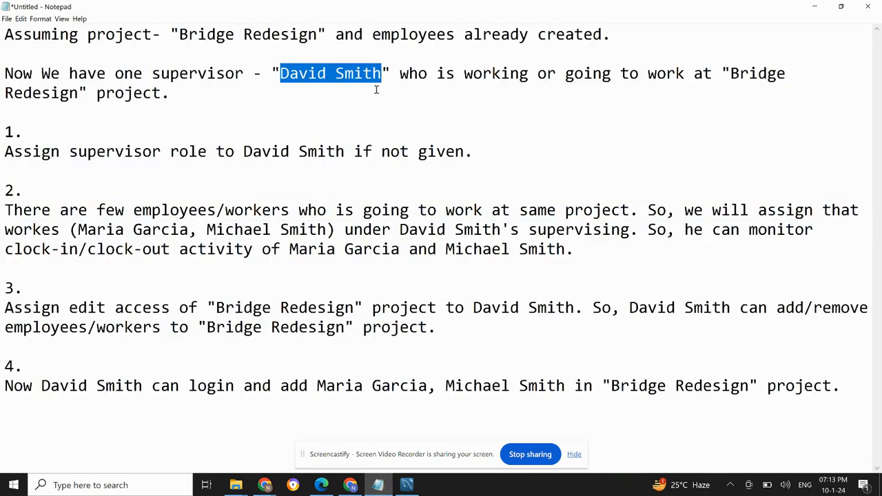
{"action": "left_click", "coordinate": [377, 485]}
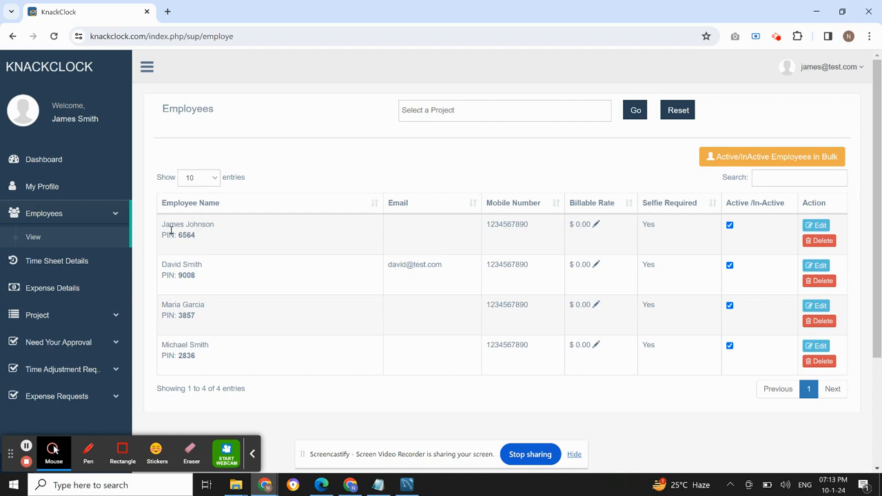
{"action": "left_click_drag", "start_coordinate": [163, 265], "coordinate": [217, 269]}
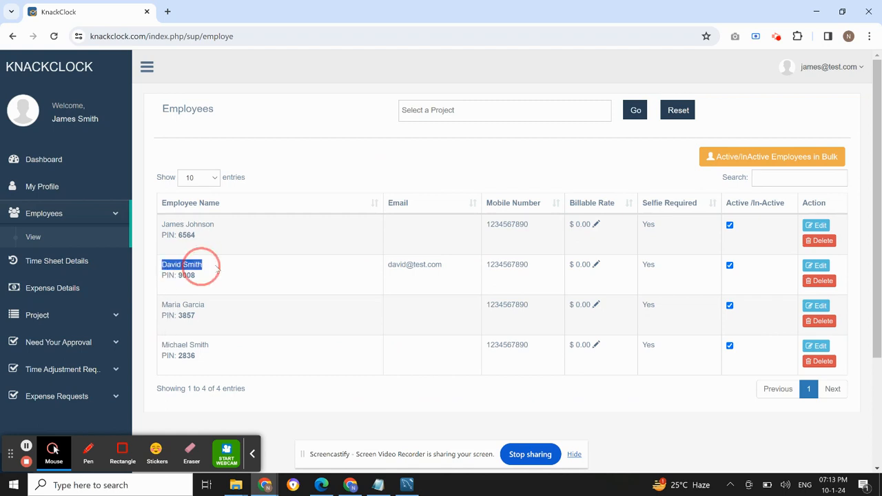
{"action": "left_click", "coordinate": [796, 271]}
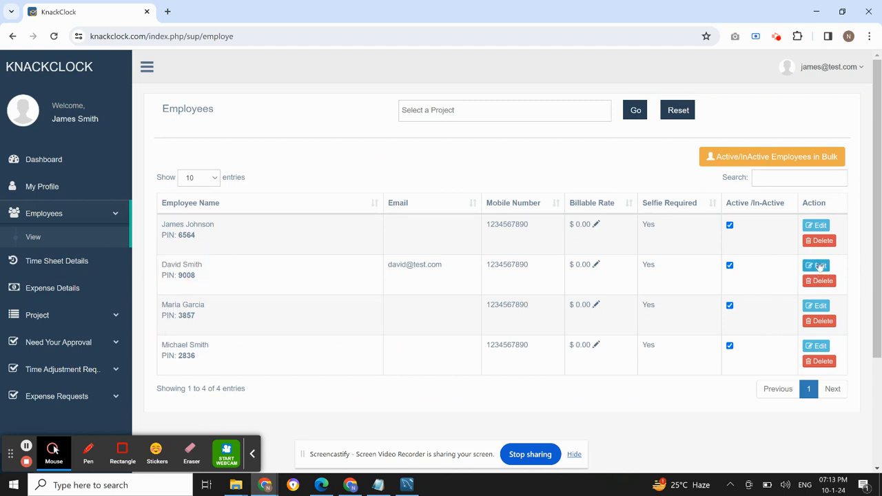
{"action": "left_click", "coordinate": [840, 267]}
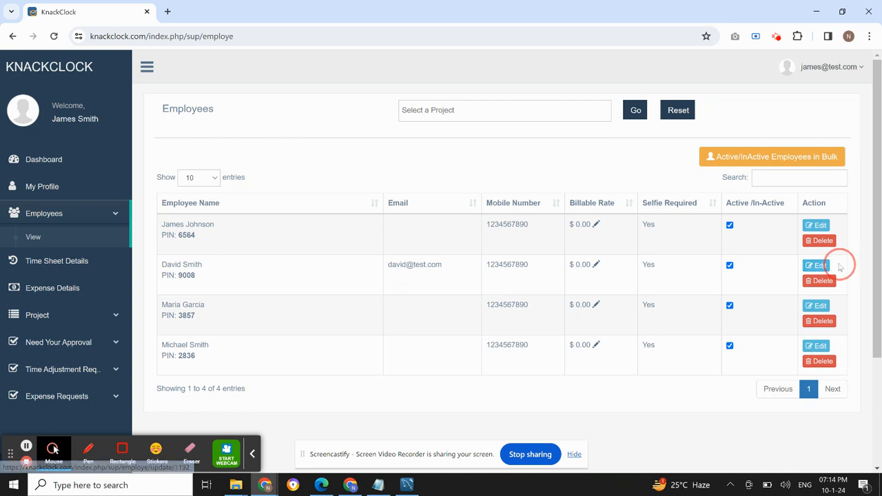
{"action": "left_click", "coordinate": [820, 266]}
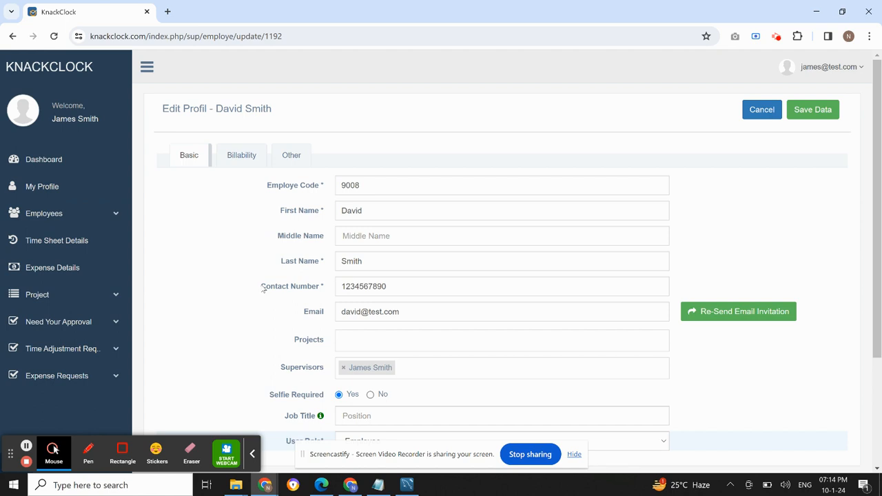
Set the employee's User Role to Supervisor
{"action": "scroll", "coordinate": [263, 288], "scroll_direction": "down", "scroll_amount": 3}
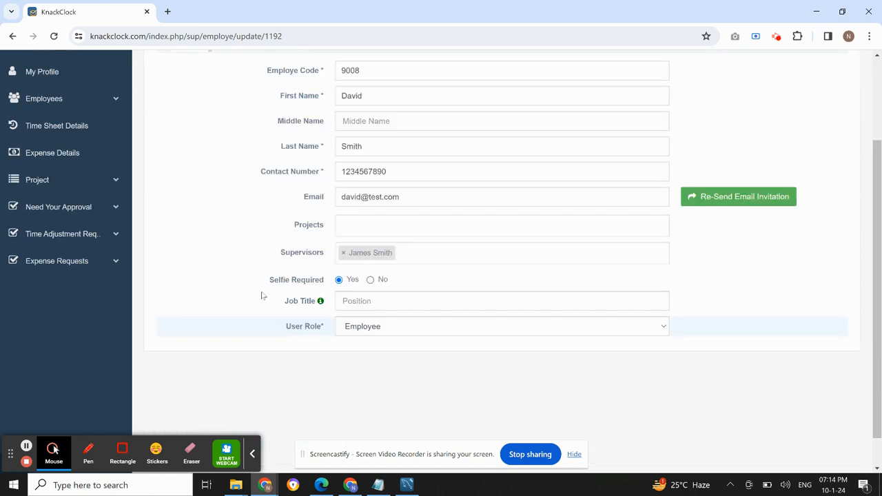
{"action": "left_click", "coordinate": [367, 334]}
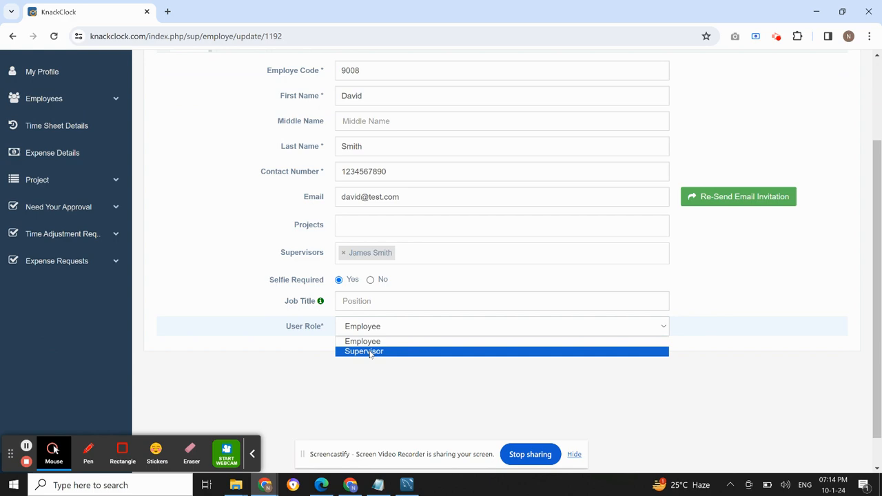
{"action": "left_click", "coordinate": [370, 352]}
Check items 1 and 2 of the Notepad plan for the supervisor role and the workers to assign, returning to the profile form
{"action": "left_click", "coordinate": [378, 485]}
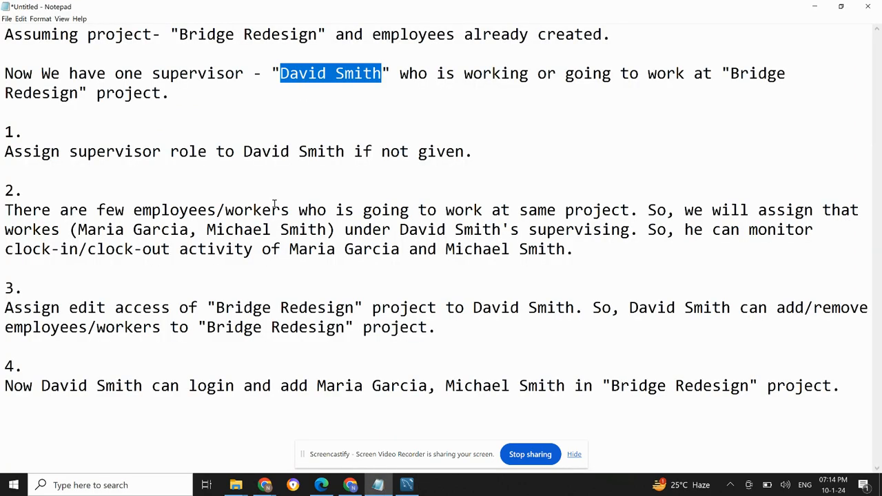
{"action": "left_click_drag", "start_coordinate": [5, 131], "coordinate": [340, 153]}
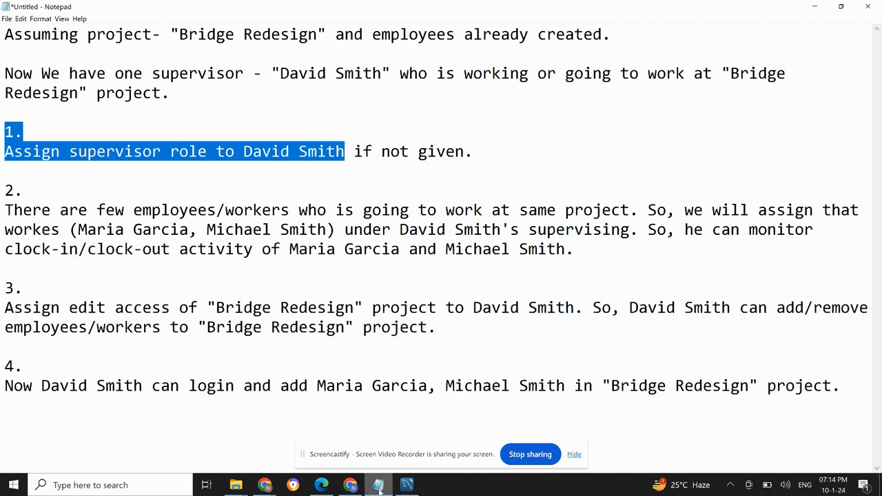
{"action": "left_click", "coordinate": [351, 486]}
{"action": "left_click", "coordinate": [351, 486]}
{"action": "left_click", "coordinate": [264, 485]}
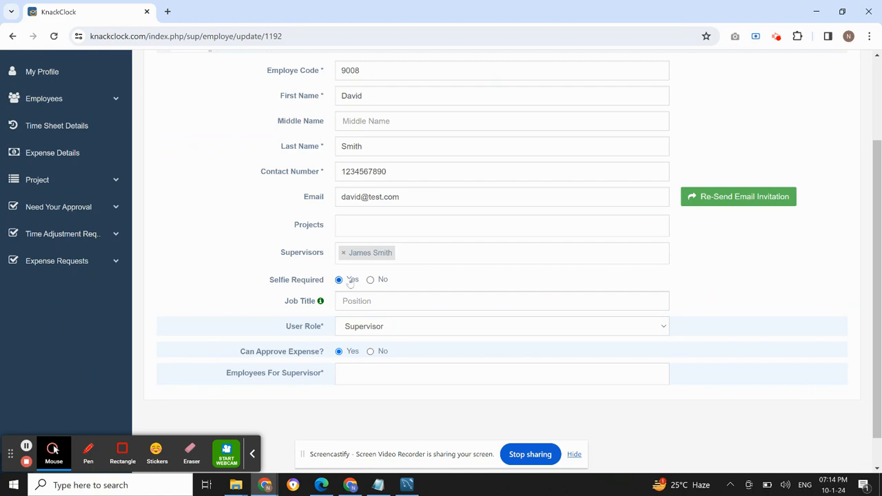
{"action": "left_click", "coordinate": [378, 485]}
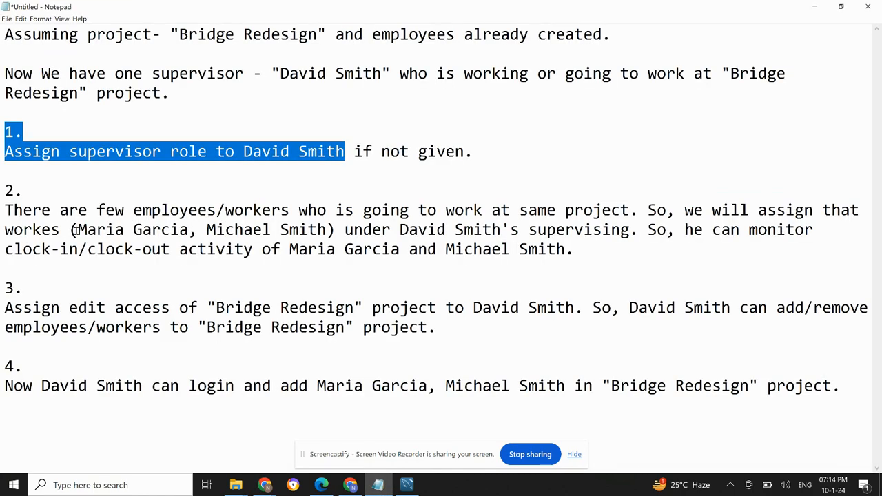
{"action": "left_click_drag", "start_coordinate": [76, 231], "coordinate": [326, 231]}
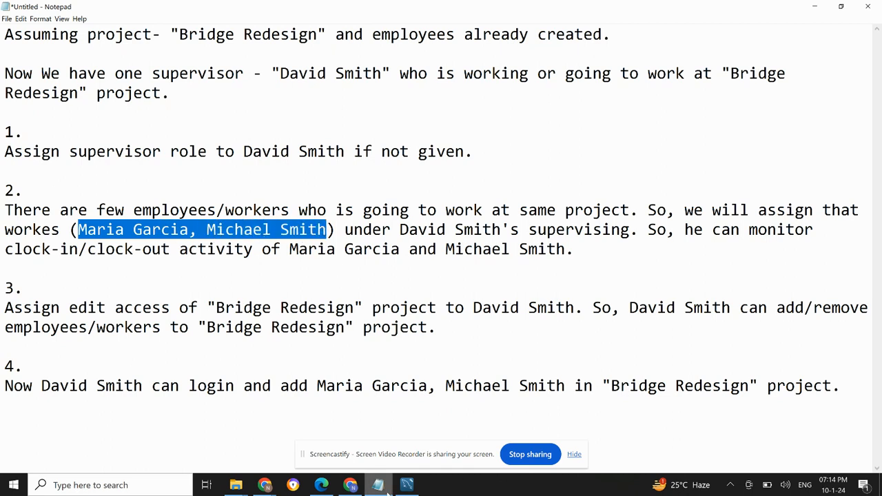
{"action": "key", "text": "alt+Tab"}
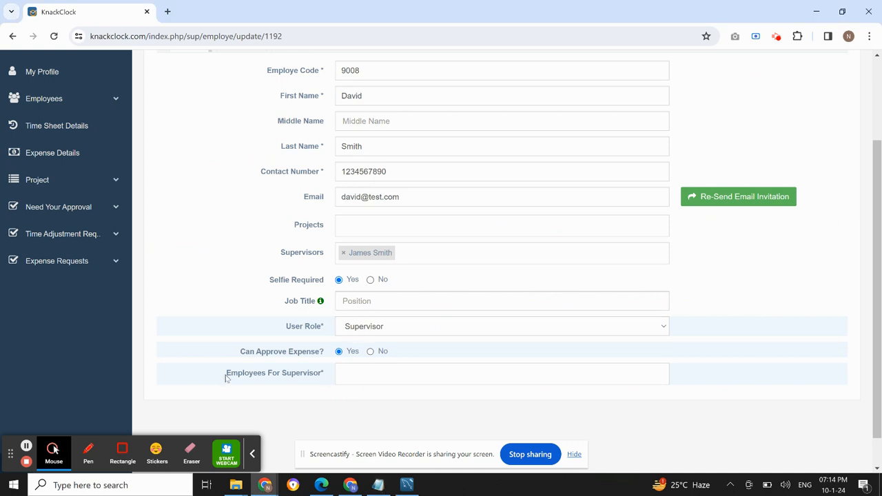
Add the two workers named in item 2 of the notes to Employees For Supervisor
{"action": "left_click_drag", "start_coordinate": [226, 377], "coordinate": [321, 380]}
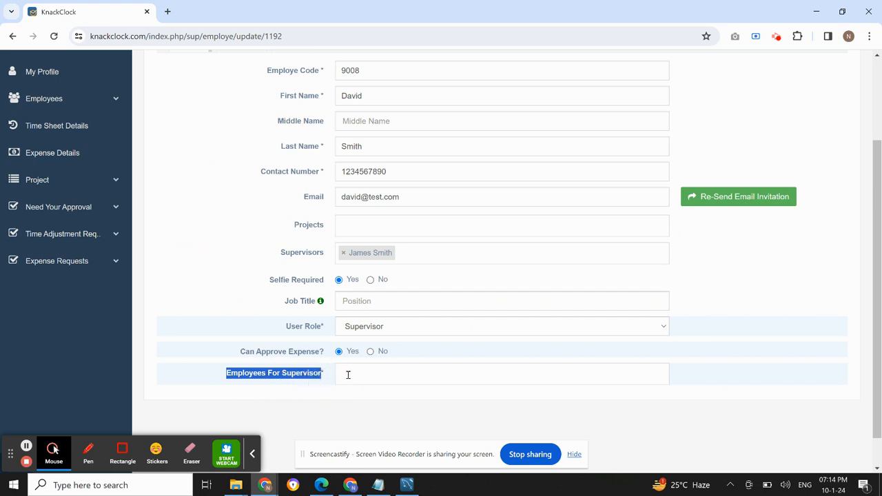
{"action": "left_click", "coordinate": [348, 375]}
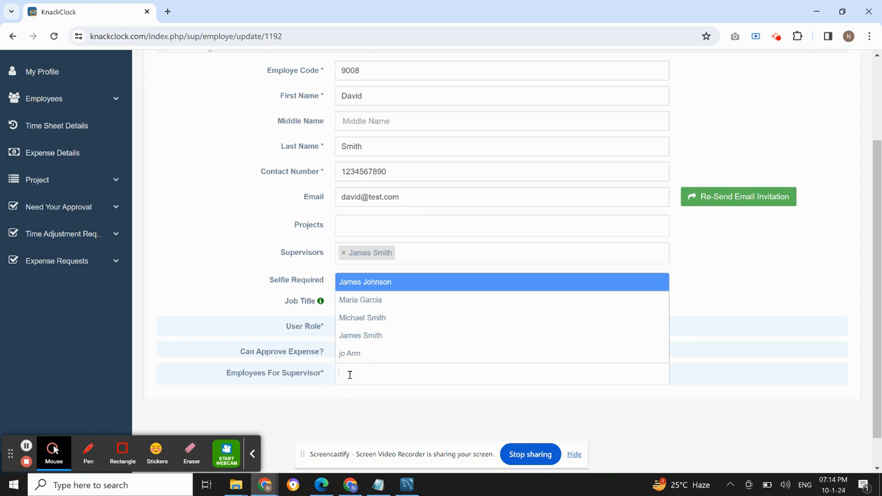
{"action": "left_click", "coordinate": [360, 303]}
{"action": "left_click", "coordinate": [416, 372]}
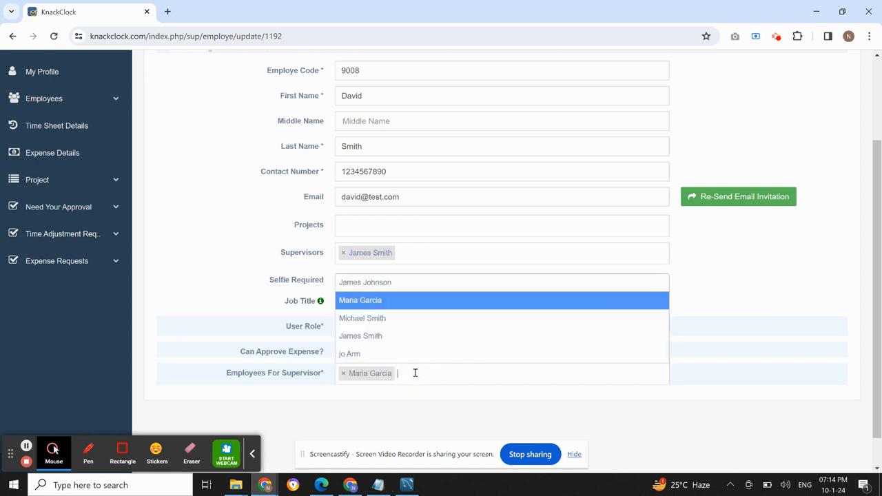
{"action": "left_click", "coordinate": [357, 321]}
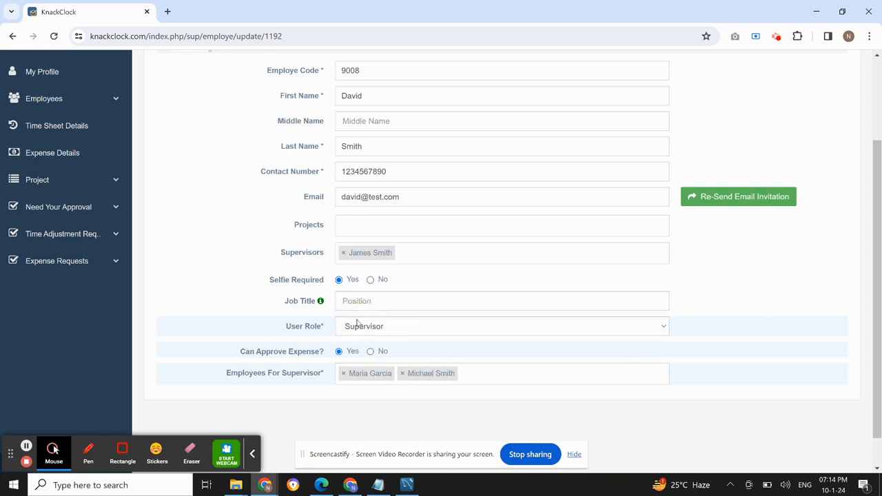
{"action": "left_click", "coordinate": [88, 451]}
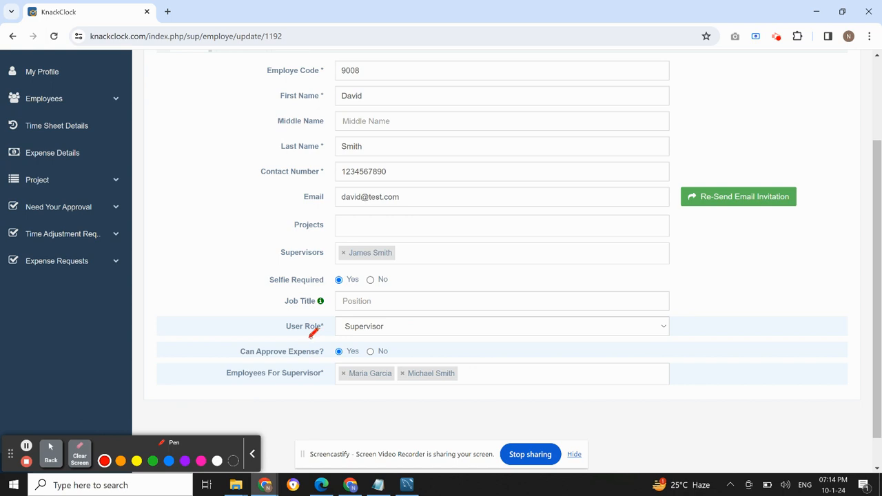
{"action": "mouse_move", "coordinate": [308, 337]}
{"action": "left_mouse_down"}
{"action": "mouse_move", "coordinate": [285, 335]}
{"action": "mouse_move", "coordinate": [313, 317]}
{"action": "mouse_move", "coordinate": [386, 314]}
{"action": "mouse_move", "coordinate": [398, 328]}
{"action": "mouse_move", "coordinate": [306, 338]}
{"action": "left_mouse_up"}
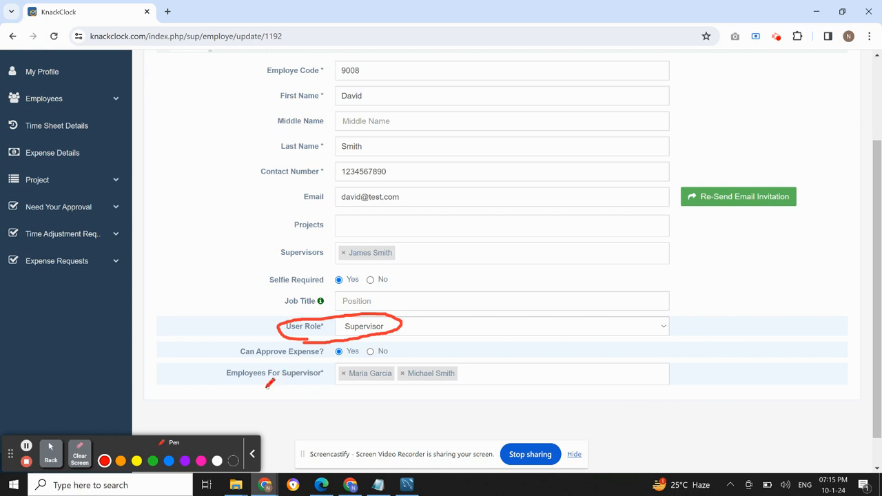
{"action": "mouse_move", "coordinate": [275, 388]}
{"action": "left_mouse_down"}
{"action": "mouse_move", "coordinate": [242, 390]}
{"action": "mouse_move", "coordinate": [262, 359]}
{"action": "mouse_move", "coordinate": [352, 354]}
{"action": "mouse_move", "coordinate": [440, 353]}
{"action": "mouse_move", "coordinate": [469, 376]}
{"action": "mouse_move", "coordinate": [355, 393]}
{"action": "mouse_move", "coordinate": [270, 387]}
{"action": "left_mouse_up"}
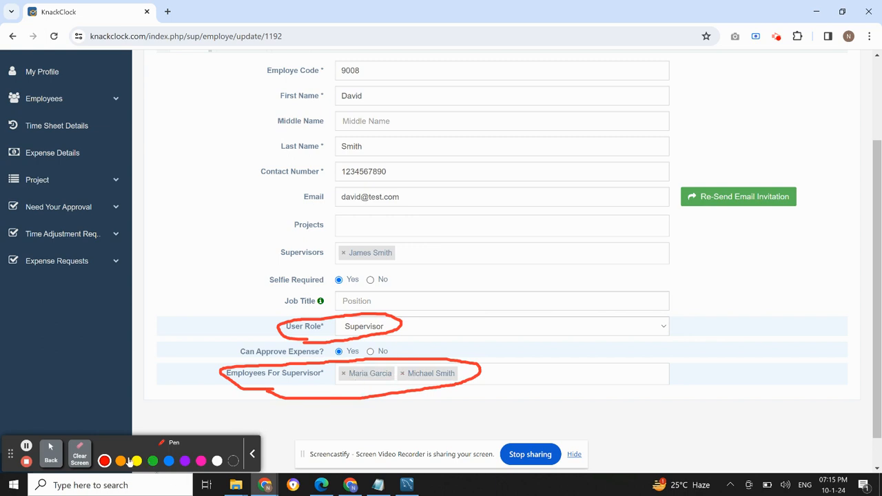
{"action": "left_click", "coordinate": [79, 453]}
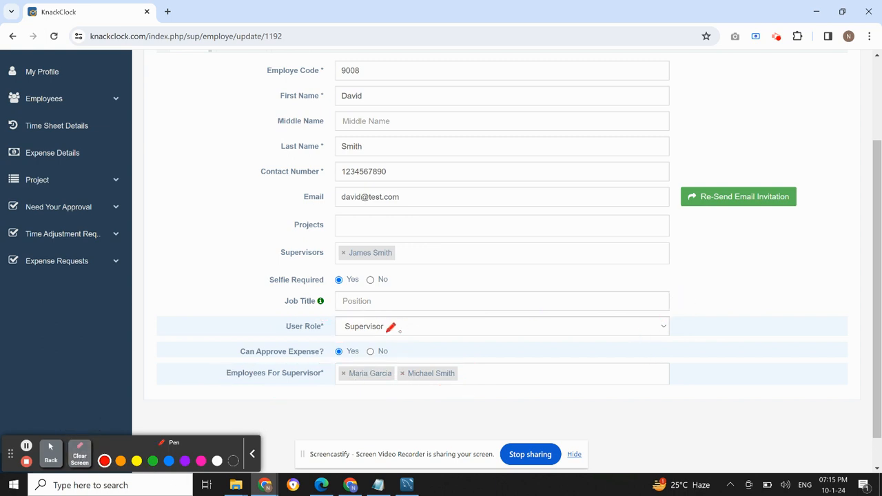
Save the supervisor's updated profile, skipping the project assignment
{"action": "scroll", "coordinate": [719, 297], "scroll_direction": "up", "scroll_amount": 2}
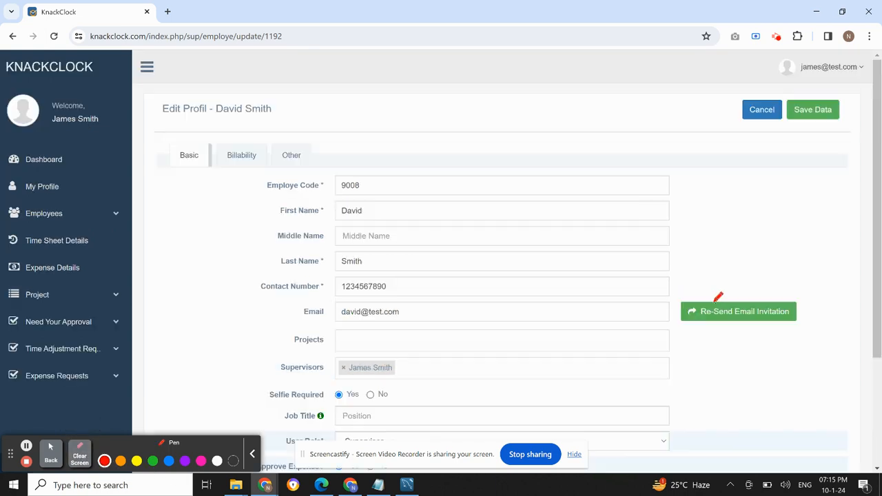
{"action": "left_click", "coordinate": [50, 453]}
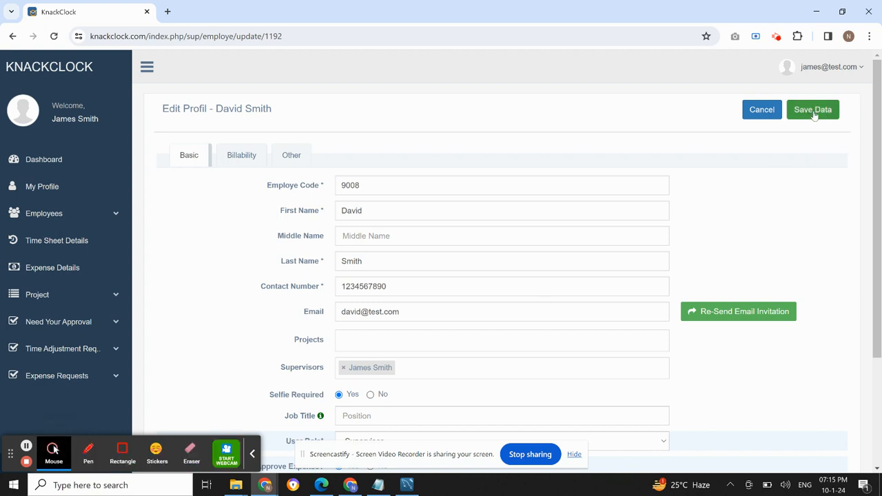
{"action": "left_click", "coordinate": [812, 115]}
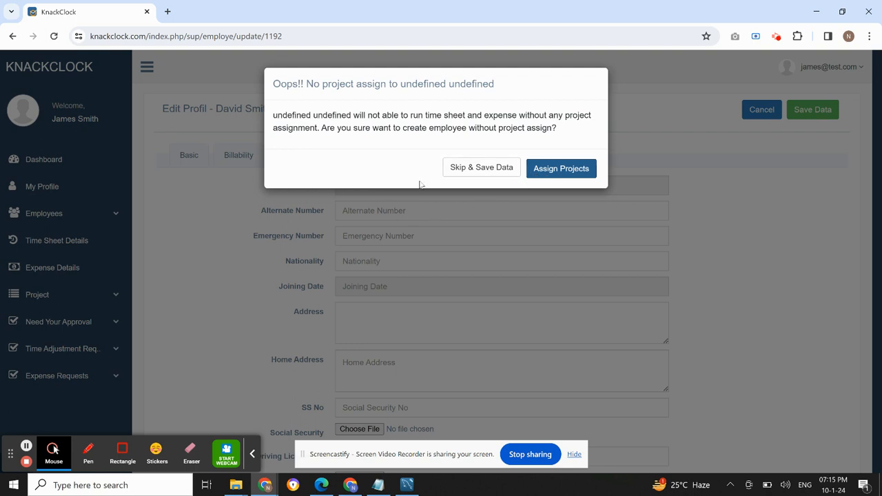
{"action": "left_click", "coordinate": [482, 169]}
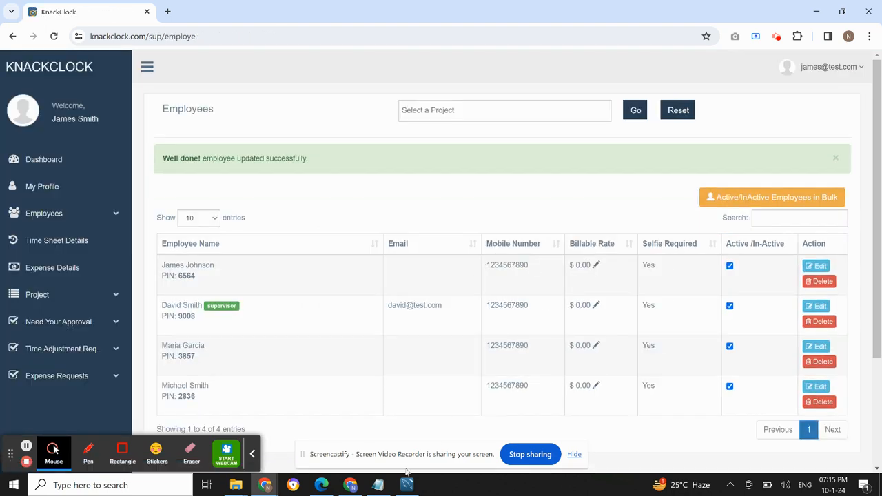
Review items 1 to 3 of the Notepad plan for the project edit access to assign, returning to the employee list
{"action": "left_click", "coordinate": [379, 486]}
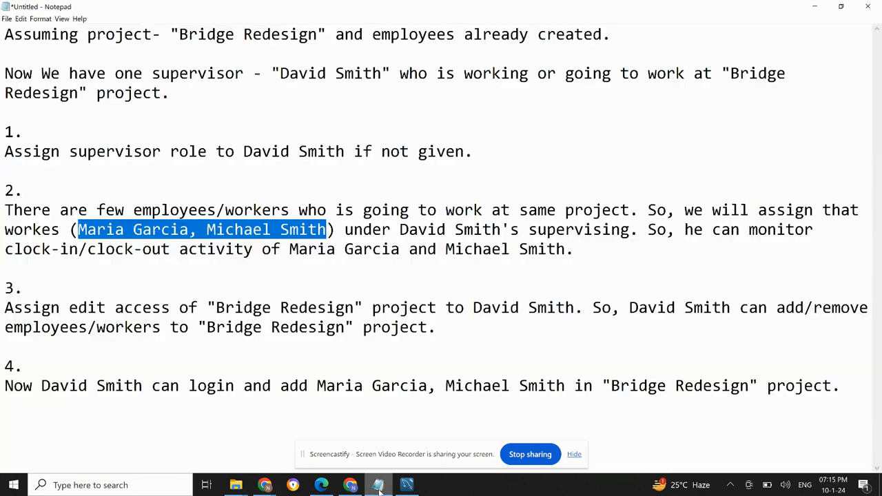
{"action": "left_click_drag", "start_coordinate": [4, 134], "coordinate": [576, 248]}
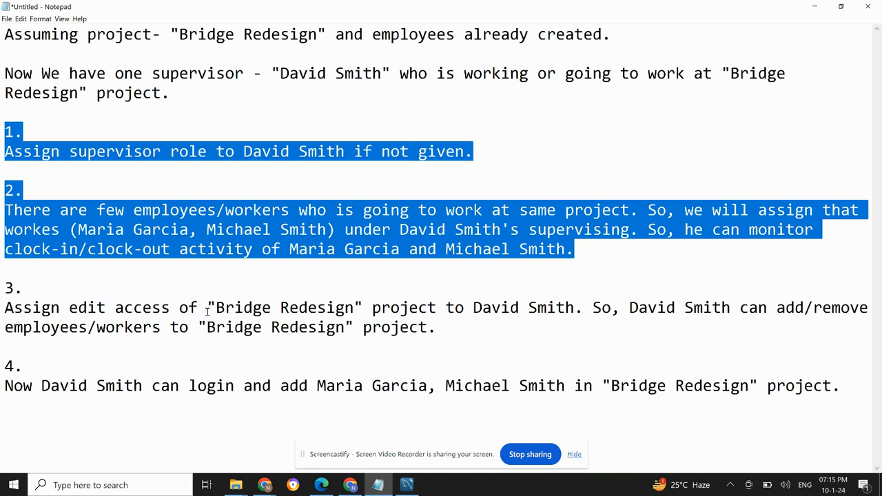
{"action": "left_click_drag", "start_coordinate": [209, 307], "coordinate": [364, 312]}
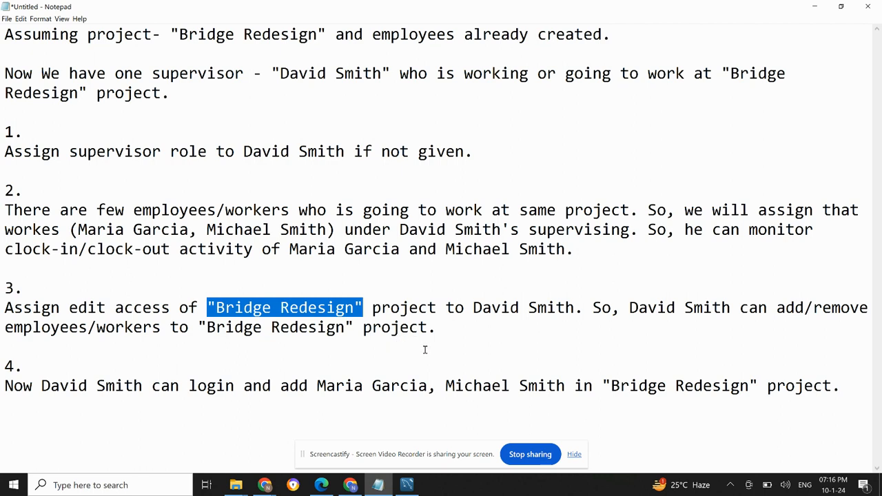
{"action": "left_click", "coordinate": [386, 486]}
Open the Bridge Redesign project from the project list for editing and show its employee settings
{"action": "left_click", "coordinate": [50, 299]}
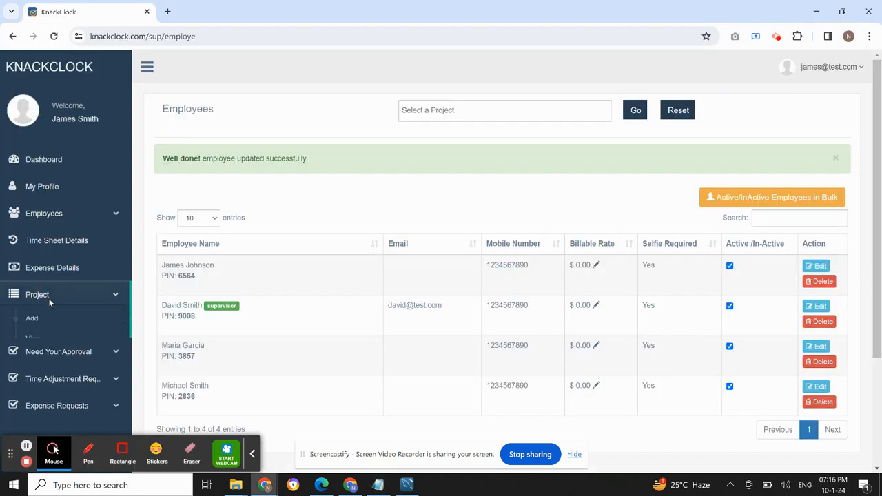
{"action": "left_click", "coordinate": [44, 337]}
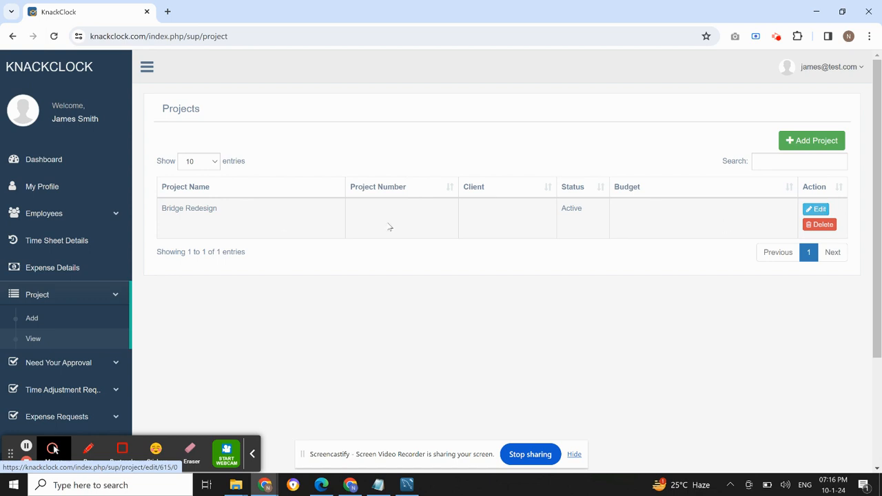
{"action": "left_click", "coordinate": [818, 211]}
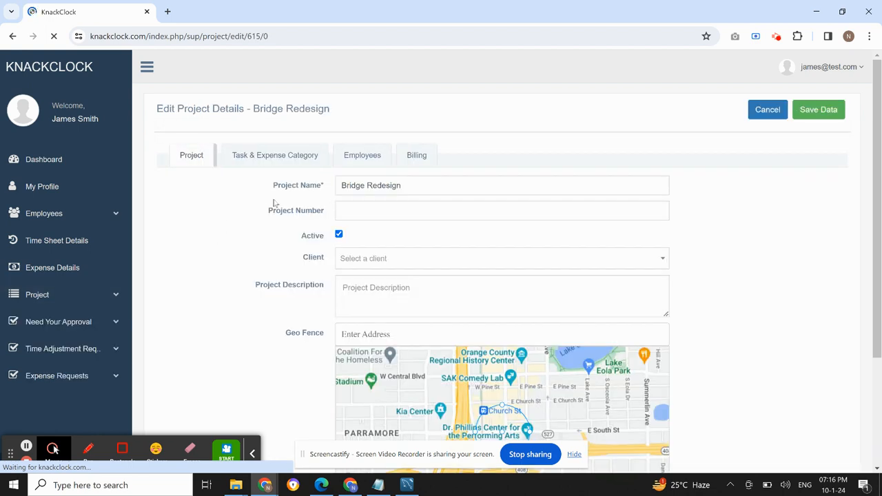
{"action": "left_click", "coordinate": [355, 159]}
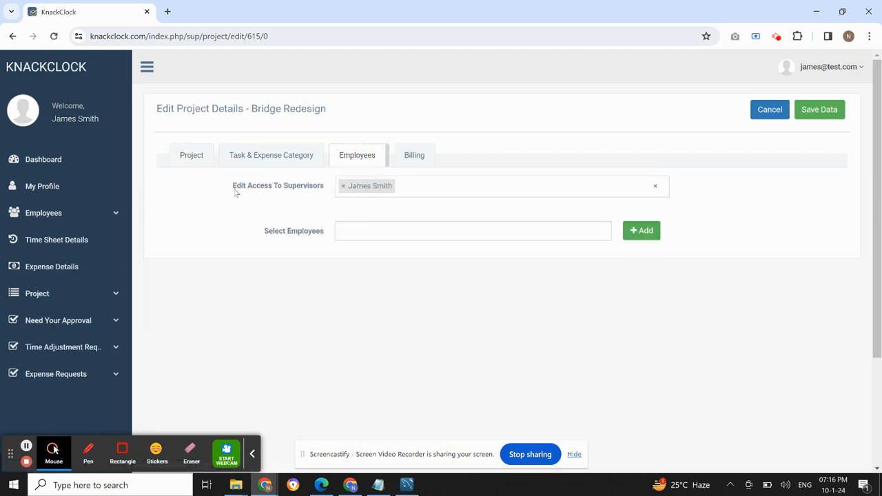
Add the new supervisor to Edit Access To Supervisors and save the Bridge Redesign project, skipping the employee assignment
{"action": "left_click_drag", "start_coordinate": [235, 194], "coordinate": [330, 198]}
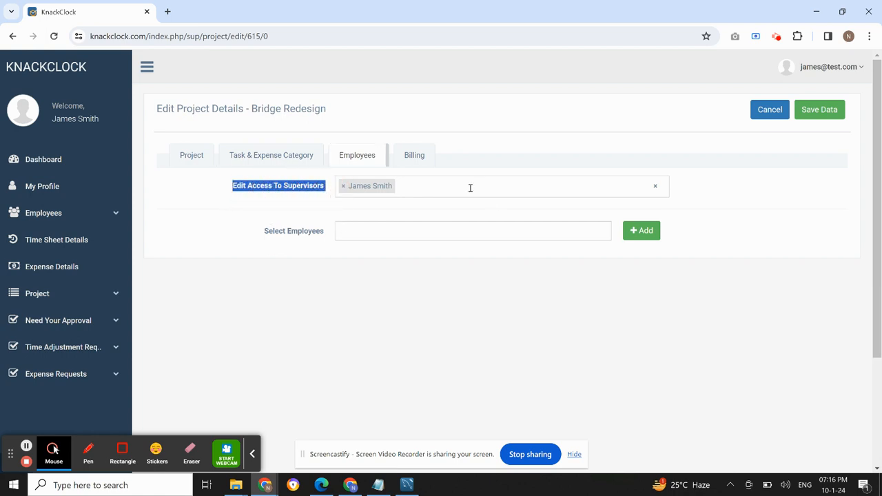
{"action": "left_click", "coordinate": [438, 188]}
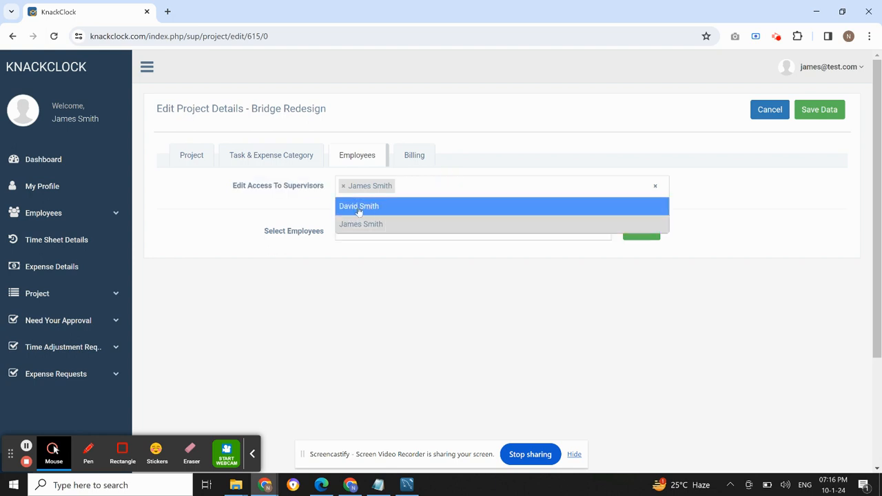
{"action": "left_click", "coordinate": [384, 211]}
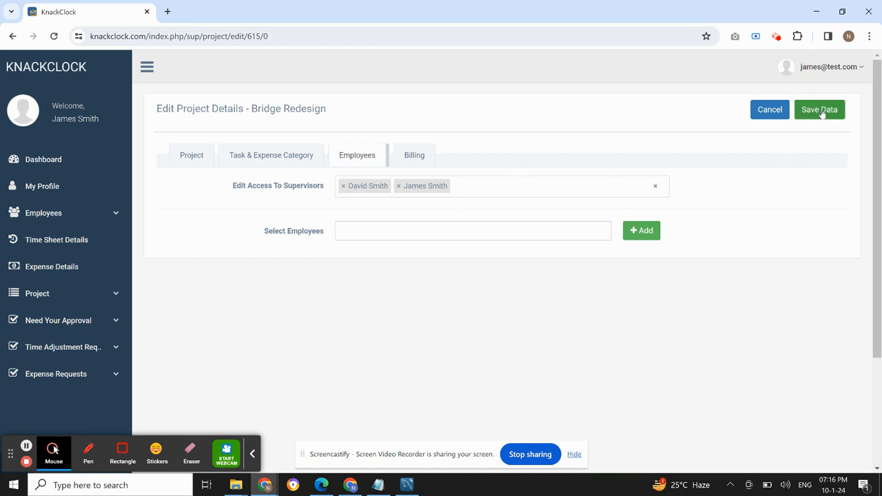
{"action": "left_click", "coordinate": [818, 115]}
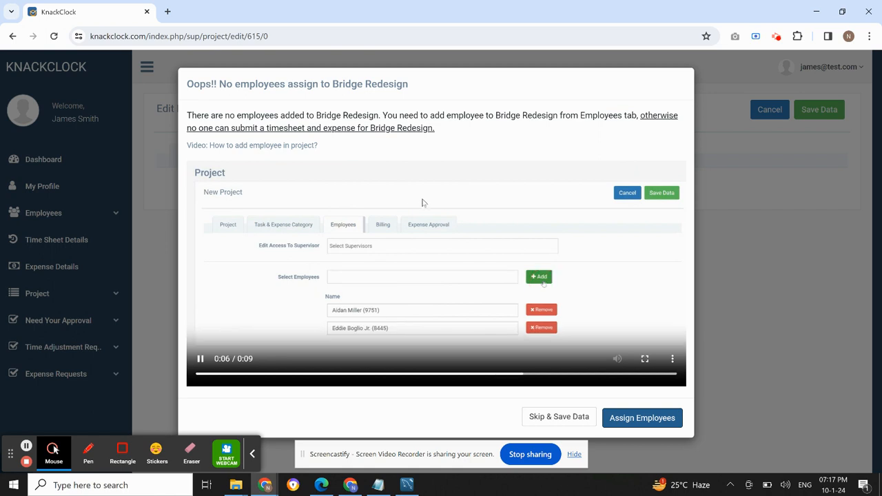
{"action": "left_click", "coordinate": [565, 422]}
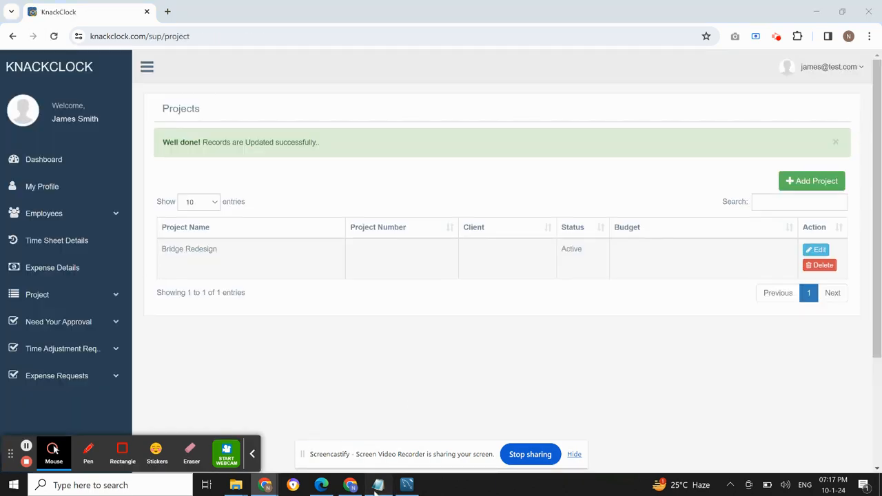
Review items 1 to 4 of the Notepad plan, including the supervisor's login and the workers to add, returning to KnackClock
{"action": "left_click", "coordinate": [377, 485]}
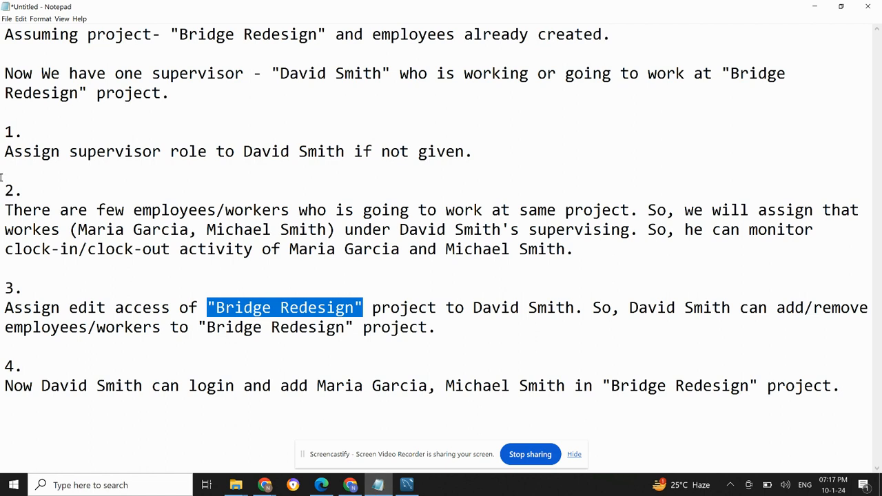
{"action": "left_click_drag", "start_coordinate": [8, 133], "coordinate": [437, 329]}
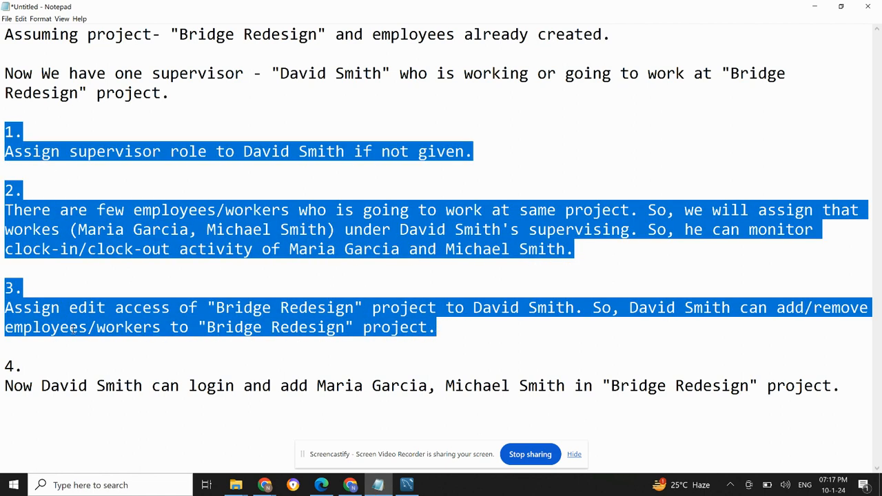
{"action": "left_click_drag", "start_coordinate": [41, 386], "coordinate": [235, 392]}
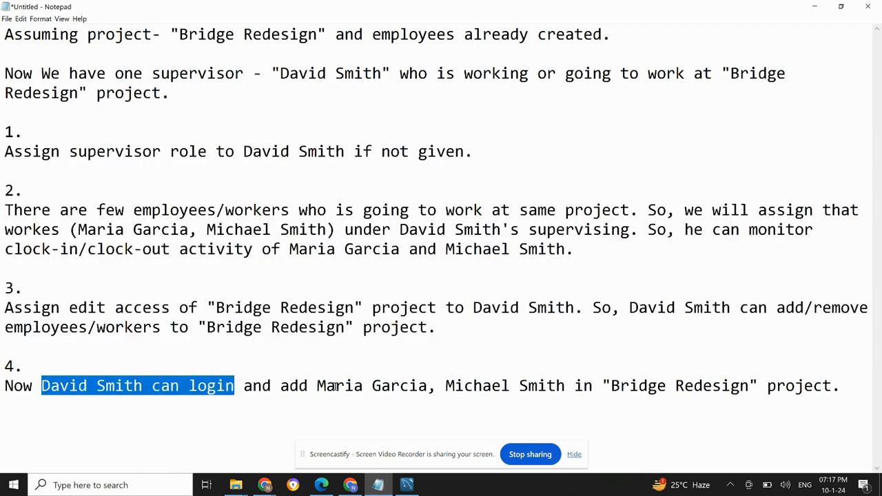
{"action": "left_click_drag", "start_coordinate": [316, 386], "coordinate": [565, 385]}
{"action": "left_click_drag", "start_coordinate": [832, 385], "coordinate": [318, 388]}
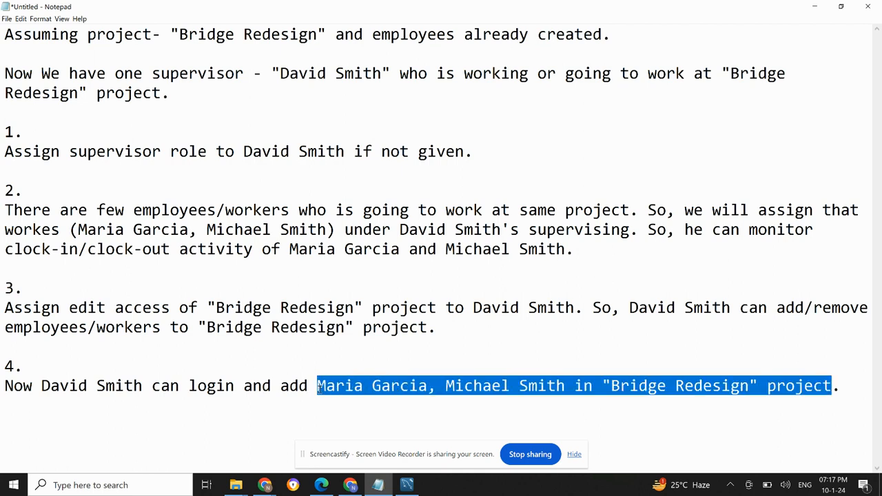
{"action": "left_click", "coordinate": [381, 486]}
Log out of the current account and log in with the new supervisor's e-mail and account password
{"action": "left_click", "coordinate": [823, 72]}
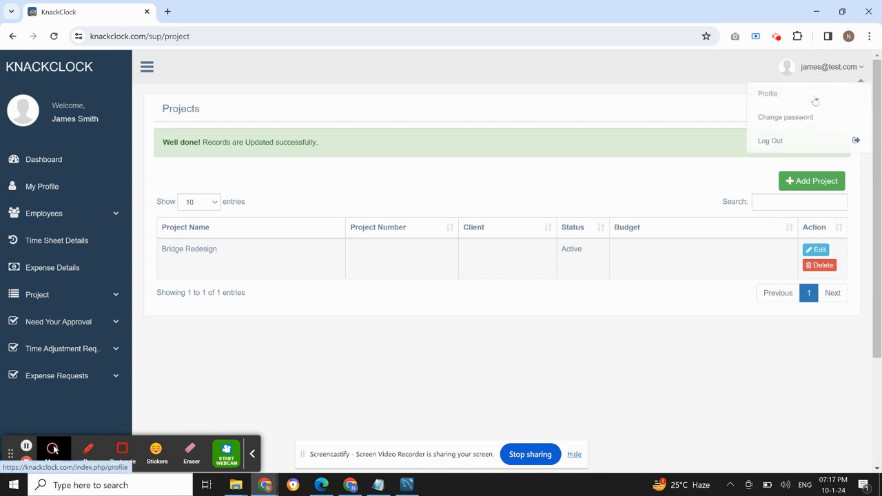
{"action": "left_click", "coordinate": [793, 142]}
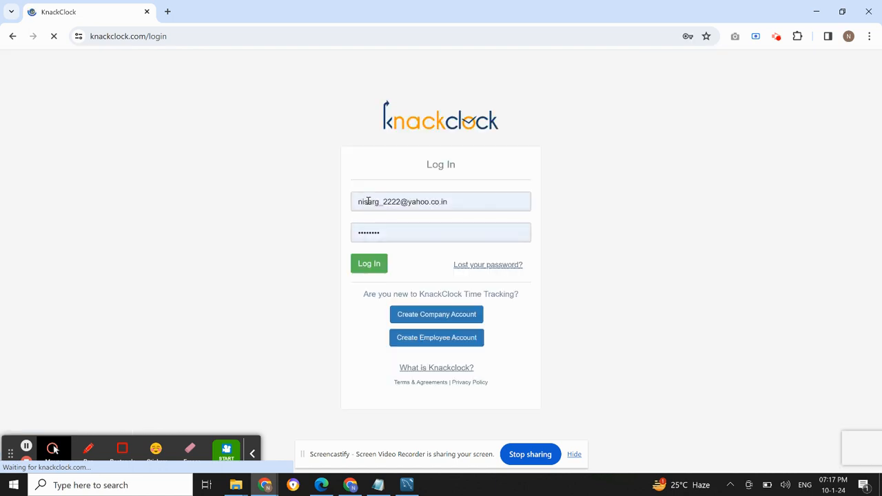
{"action": "left_click_drag", "start_coordinate": [459, 197], "coordinate": [295, 205]}
{"action": "type", "text": "david@test."}
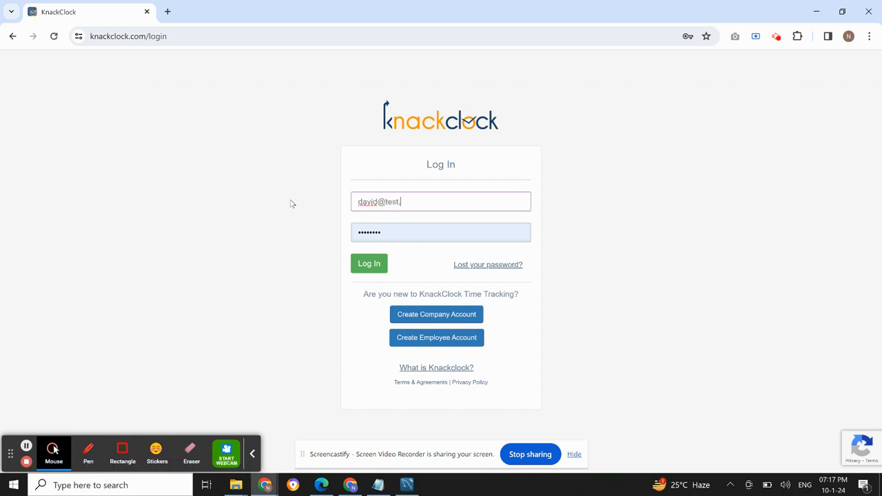
{"action": "type", "text": "com"}
{"action": "key", "text": "Tab"}
{"action": "type", "text": "•••"}
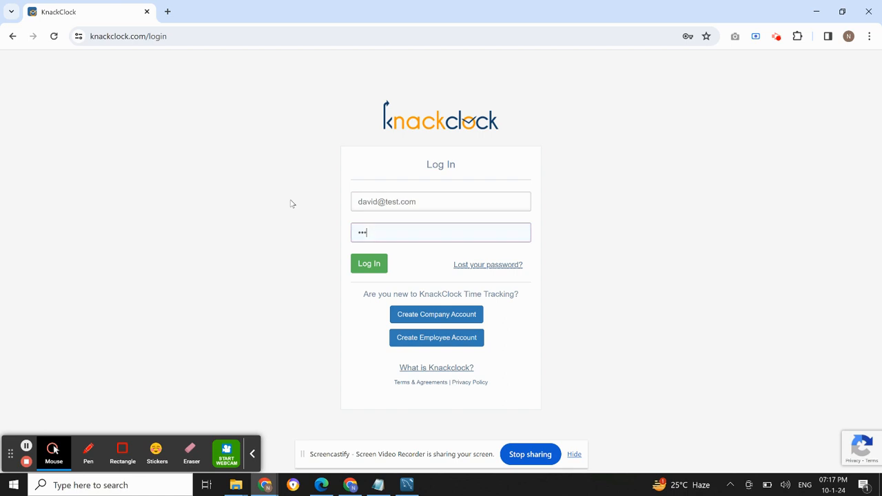
{"action": "left_click", "coordinate": [366, 263]}
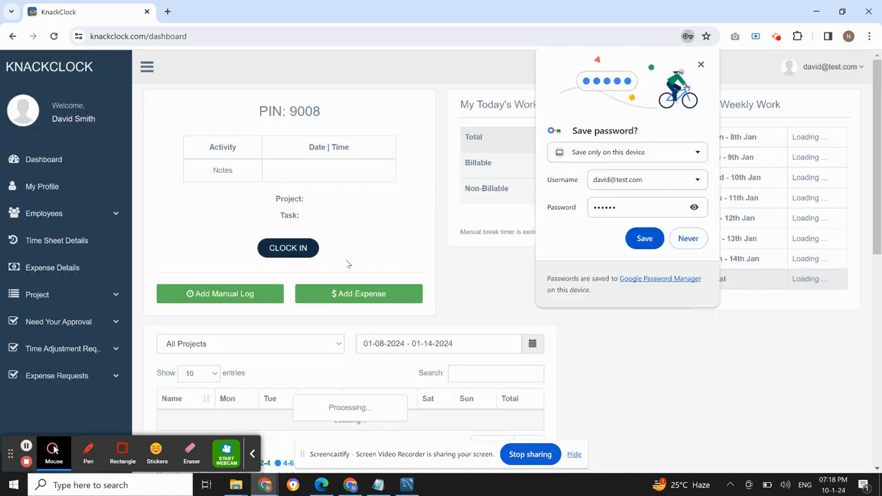
Dismiss the browser's offer to save the password and view the supervisor's project list
{"action": "left_click", "coordinate": [701, 66]}
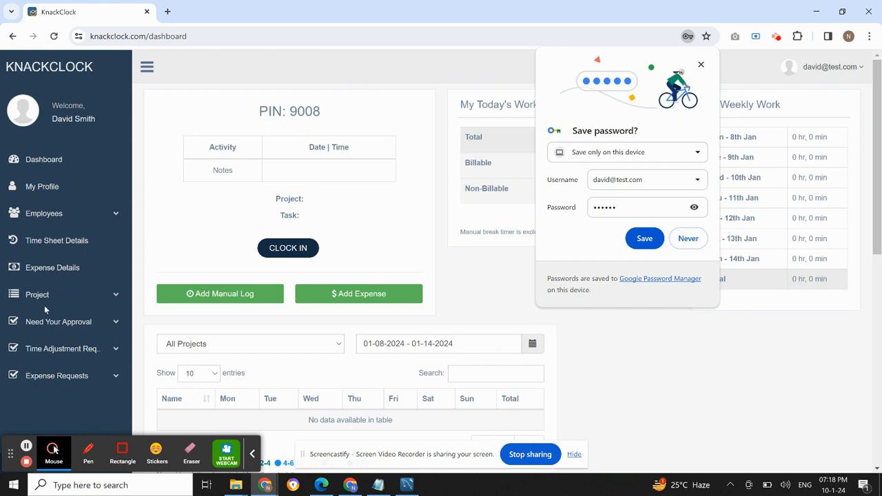
{"action": "left_click", "coordinate": [700, 64]}
{"action": "left_click", "coordinate": [37, 303]}
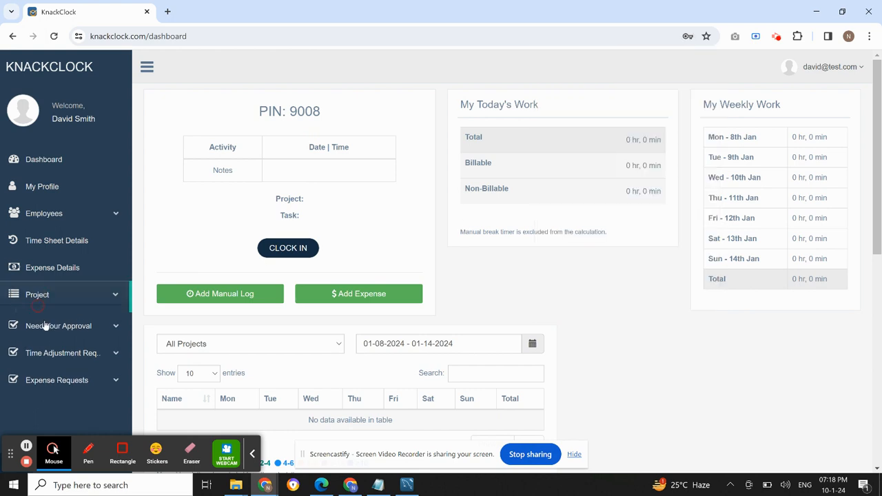
{"action": "left_click", "coordinate": [43, 336]}
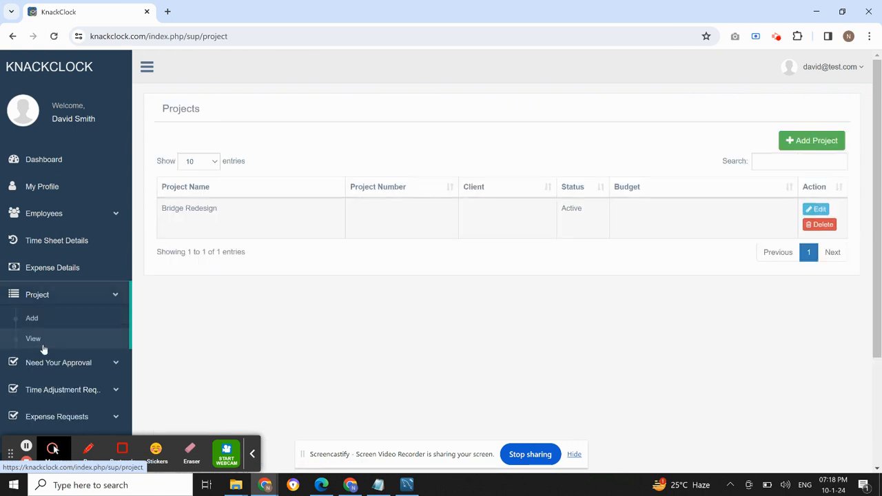
{"action": "left_click", "coordinate": [88, 452]}
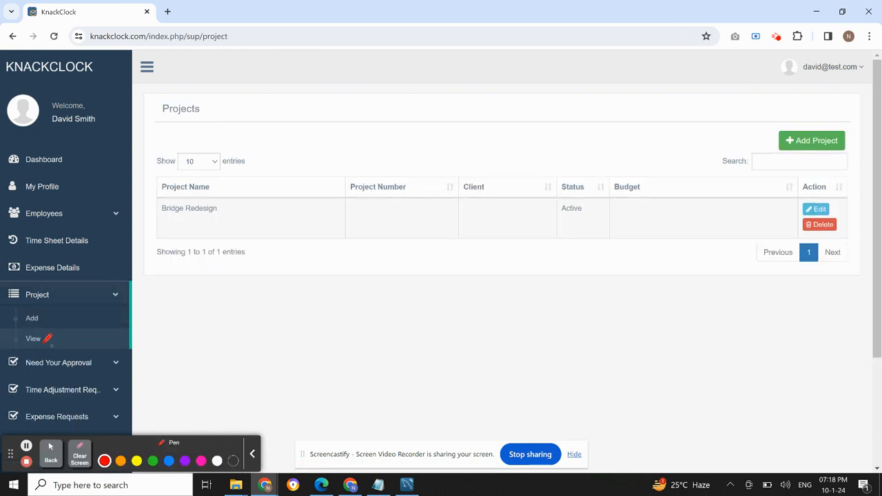
{"action": "mouse_move", "coordinate": [51, 304]}
{"action": "left_mouse_down"}
{"action": "mouse_move", "coordinate": [15, 303]}
{"action": "mouse_move", "coordinate": [65, 285]}
{"action": "mouse_move", "coordinate": [58, 302]}
{"action": "left_mouse_up"}
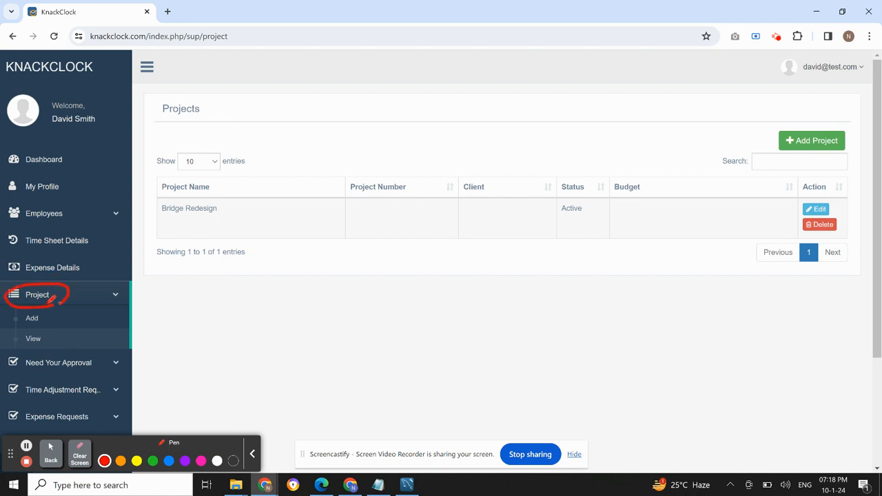
{"action": "mouse_move", "coordinate": [41, 346]}
{"action": "left_mouse_down"}
{"action": "mouse_move", "coordinate": [5, 330]}
{"action": "mouse_move", "coordinate": [53, 336]}
{"action": "mouse_move", "coordinate": [37, 346]}
{"action": "left_mouse_up"}
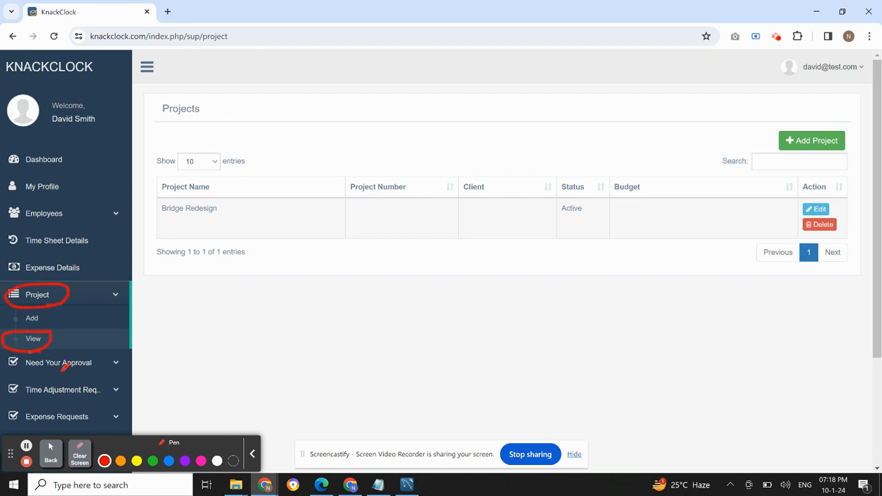
Clear the pen annotations from the screen and open the Bridge Redesign project's employee assignment for editing
{"action": "left_click", "coordinate": [79, 455]}
{"action": "left_click", "coordinate": [51, 455]}
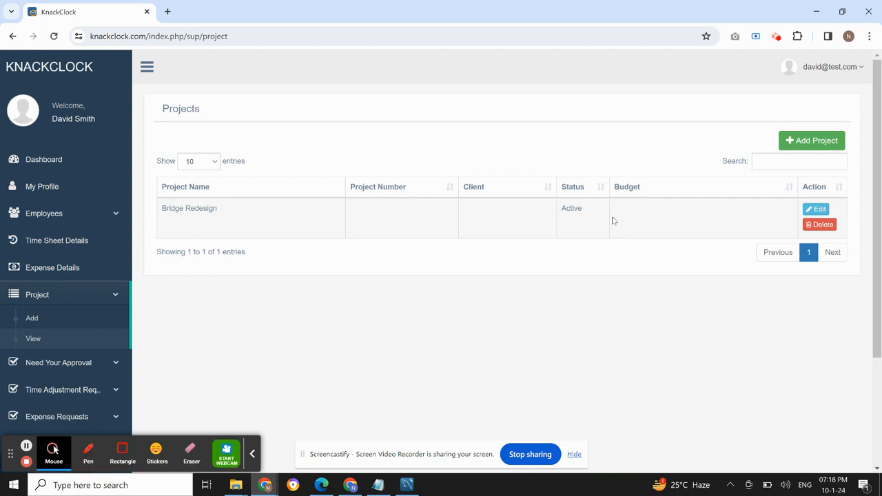
{"action": "left_click", "coordinate": [817, 211]}
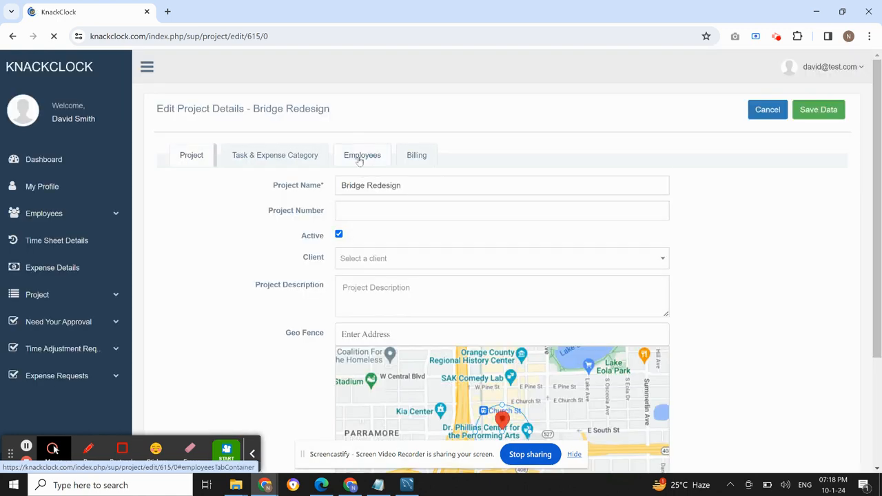
{"action": "left_click", "coordinate": [358, 158]}
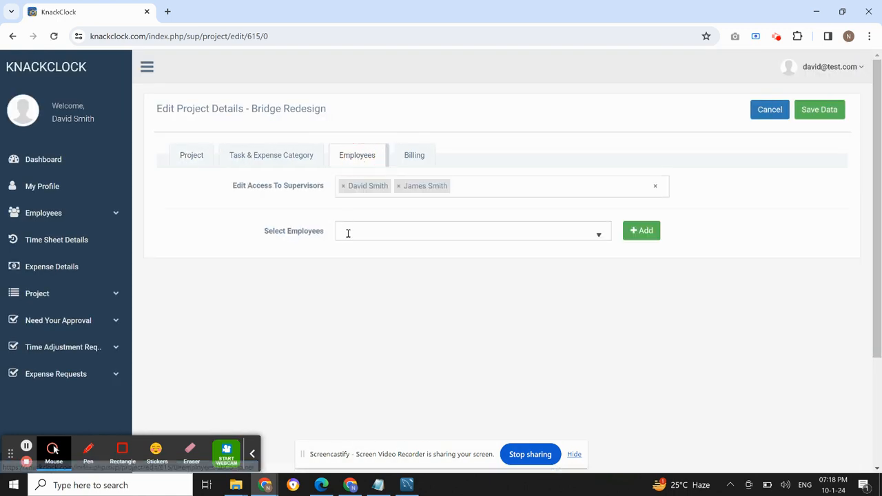
Check item 4 of the Notepad plan and add the first worker named there to the Bridge Redesign project's employees
{"action": "left_click", "coordinate": [385, 231]}
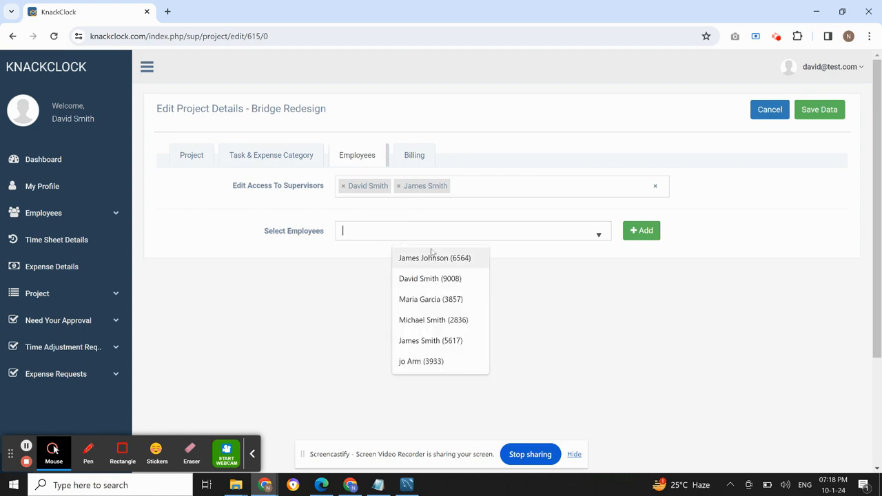
{"action": "left_click", "coordinate": [378, 485]}
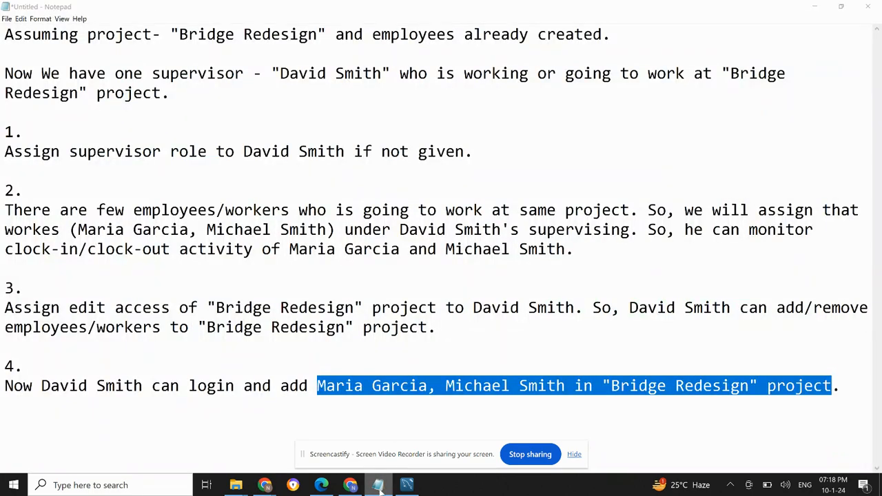
{"action": "left_click", "coordinate": [378, 485]}
{"action": "left_click", "coordinate": [365, 227]}
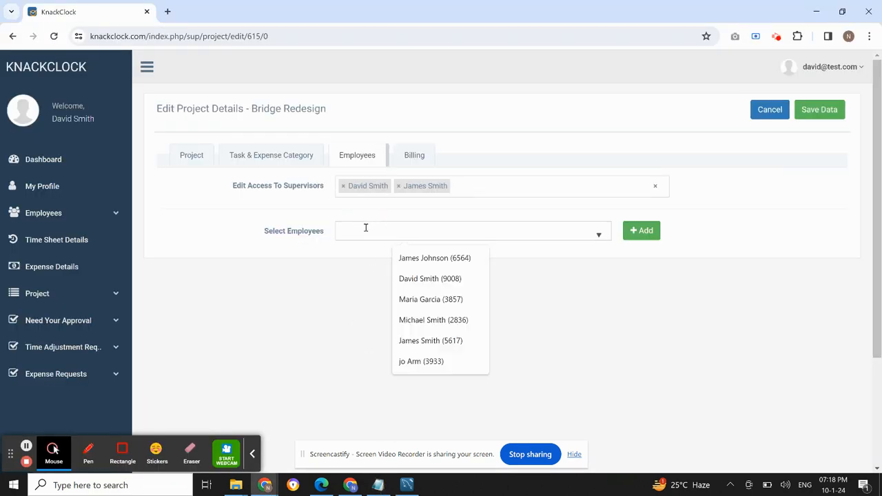
{"action": "type", "text": "Ma"}
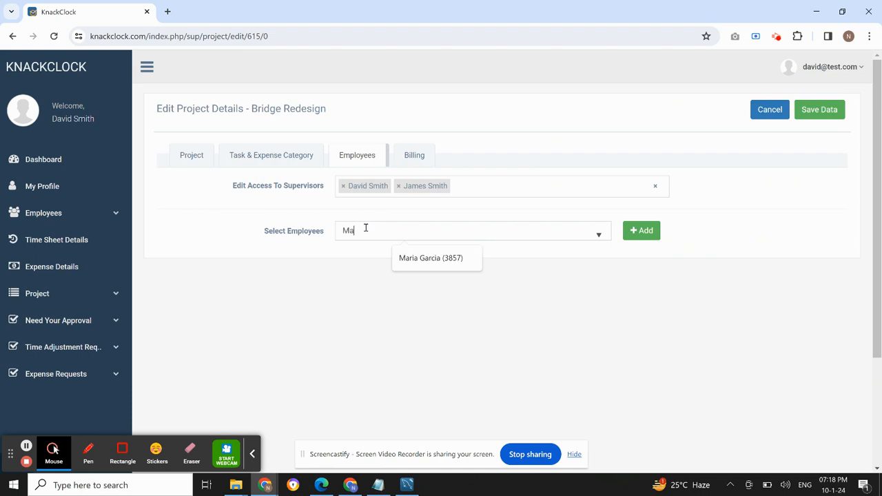
{"action": "left_click", "coordinate": [431, 259]}
{"action": "left_click", "coordinate": [640, 230]}
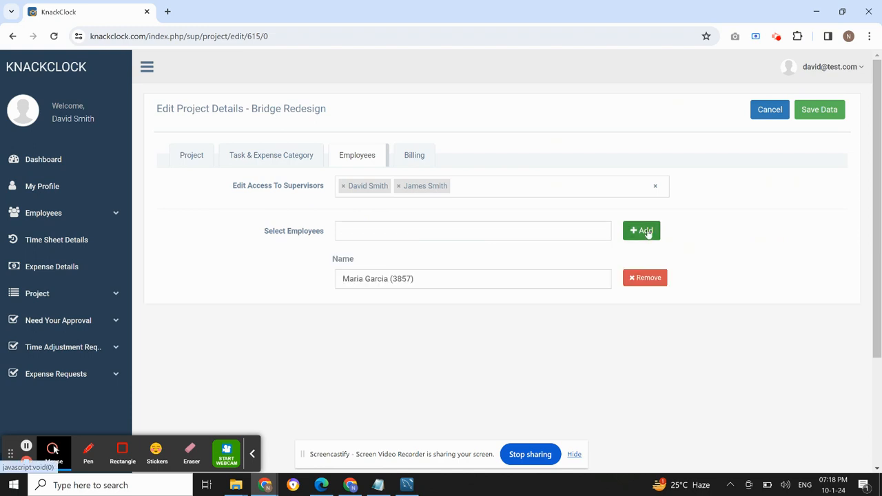
Add the second worker named in item 4 of the plan to the project's employees and save the Bridge Redesign project
{"action": "left_click", "coordinate": [405, 230]}
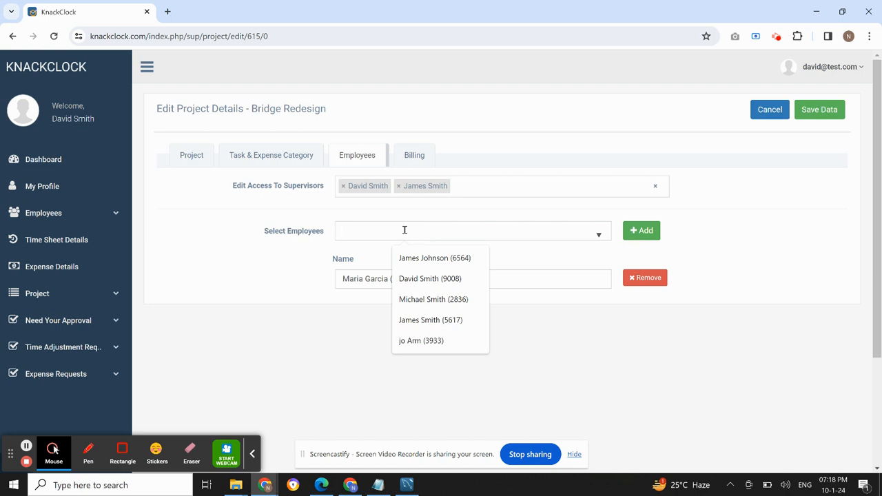
{"action": "type", "text": "Mi"}
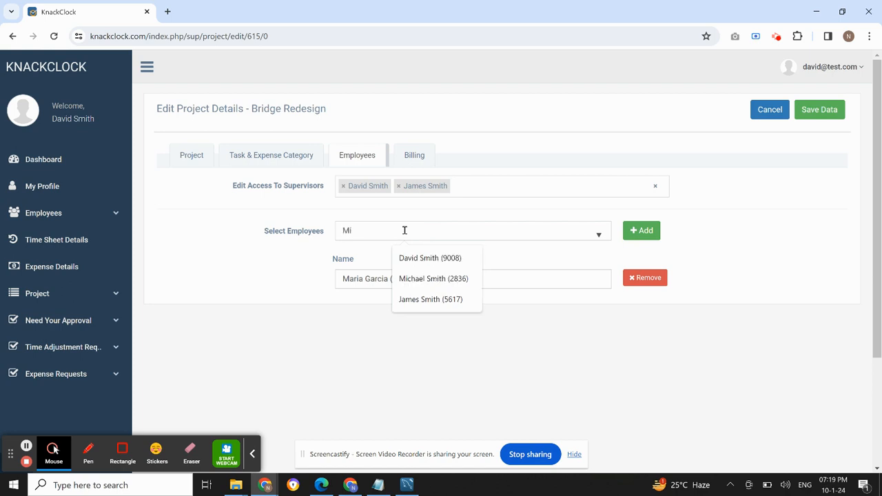
{"action": "left_click", "coordinate": [430, 280]}
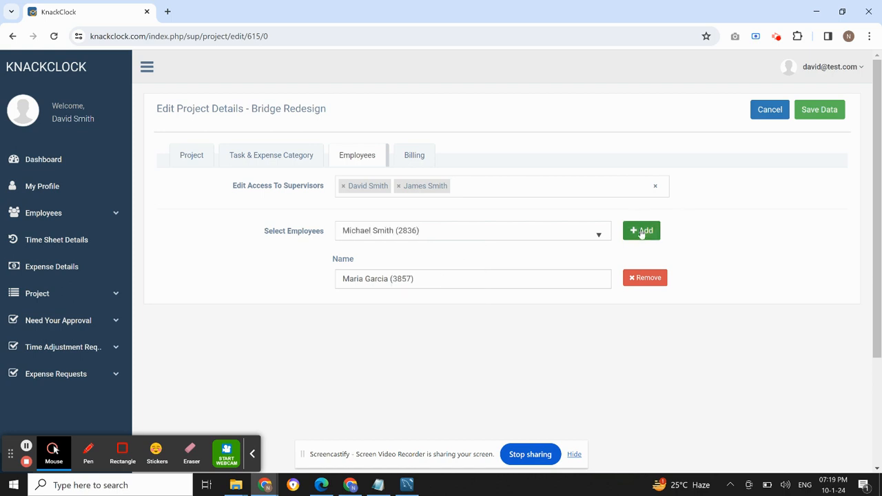
{"action": "left_click", "coordinate": [642, 233]}
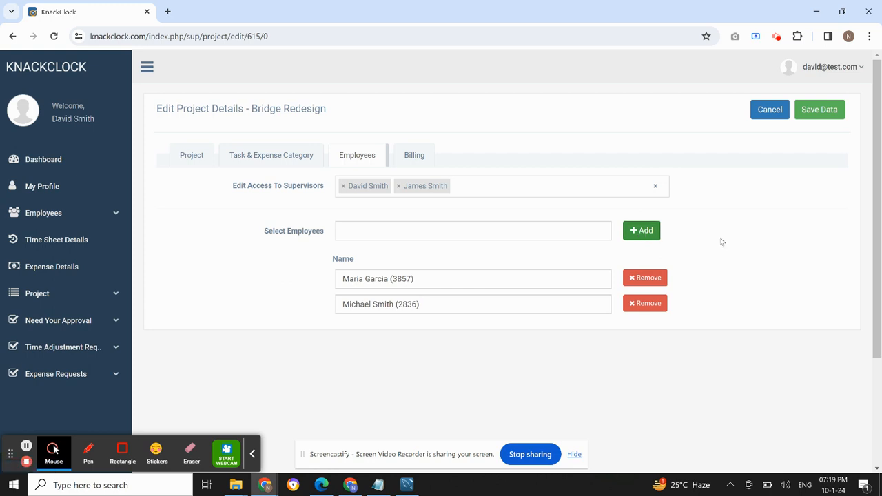
{"action": "left_click", "coordinate": [823, 119]}
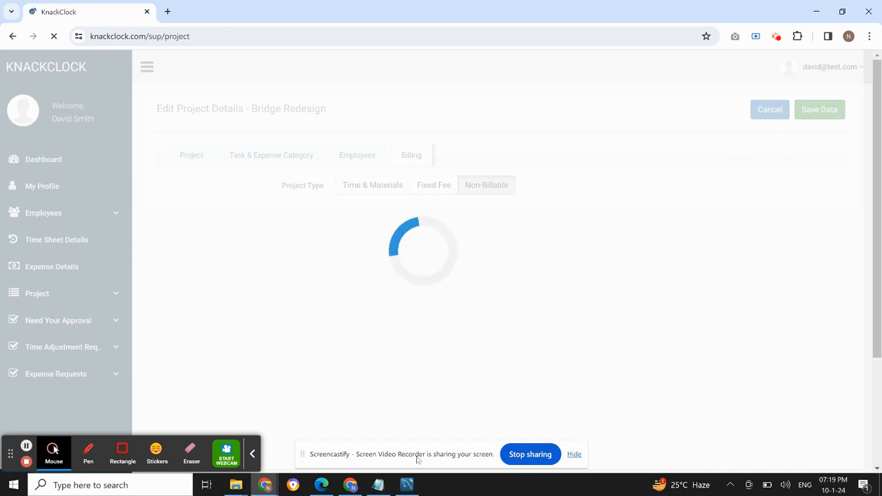
Review item 4 of the Notepad plan again, return to KnackClock and examine the Bridge Redesign entry in the project list
{"action": "left_click", "coordinate": [379, 486]}
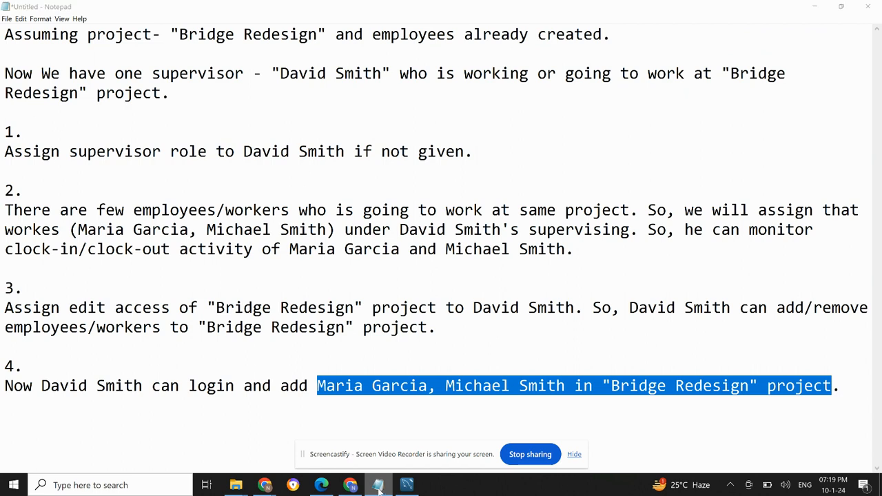
{"action": "left_click", "coordinate": [379, 488]}
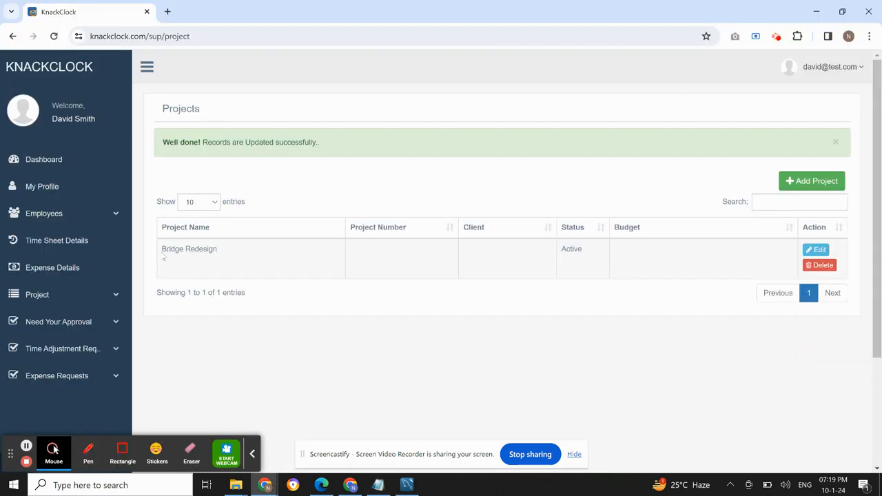
{"action": "left_click_drag", "start_coordinate": [163, 252], "coordinate": [218, 258]}
{"action": "left_click", "coordinate": [318, 331]}
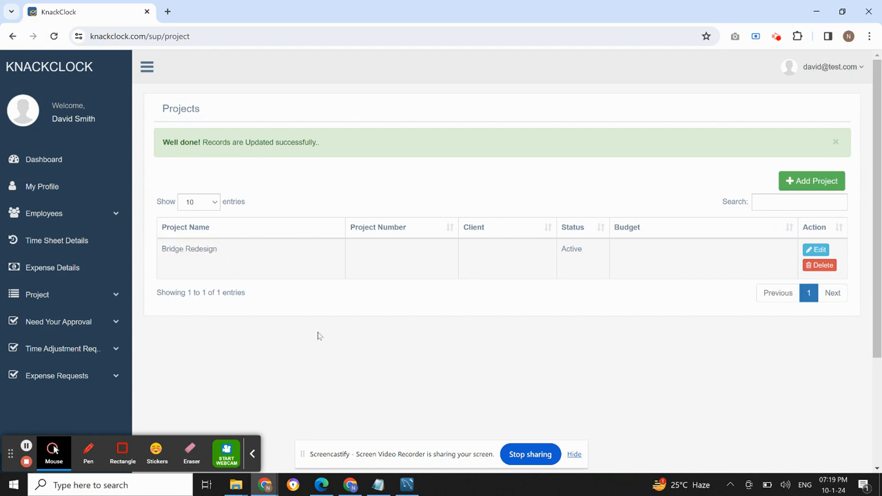